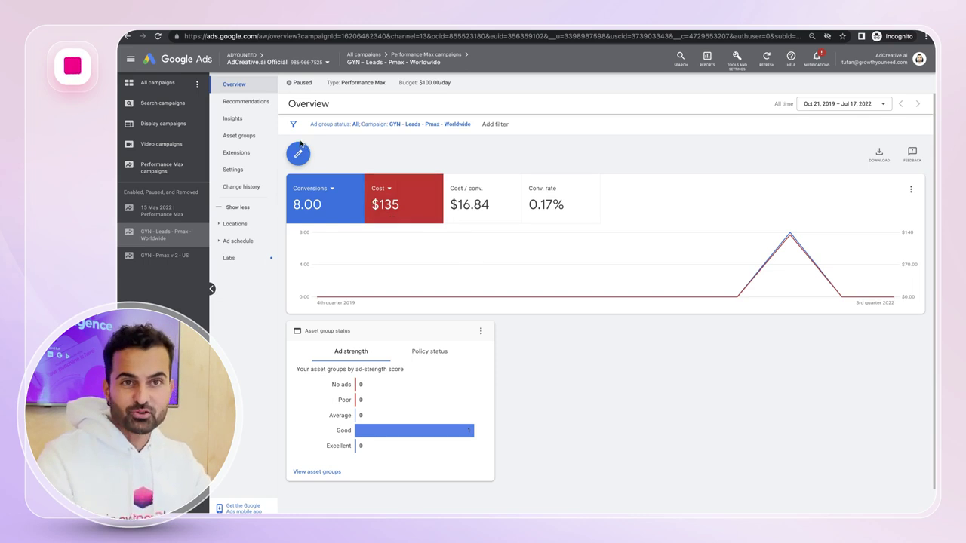
# Step: Examine the week-over-week insights of the GYN - Leads - Pmax - Worldwide campaign
pyautogui.click(233, 120)
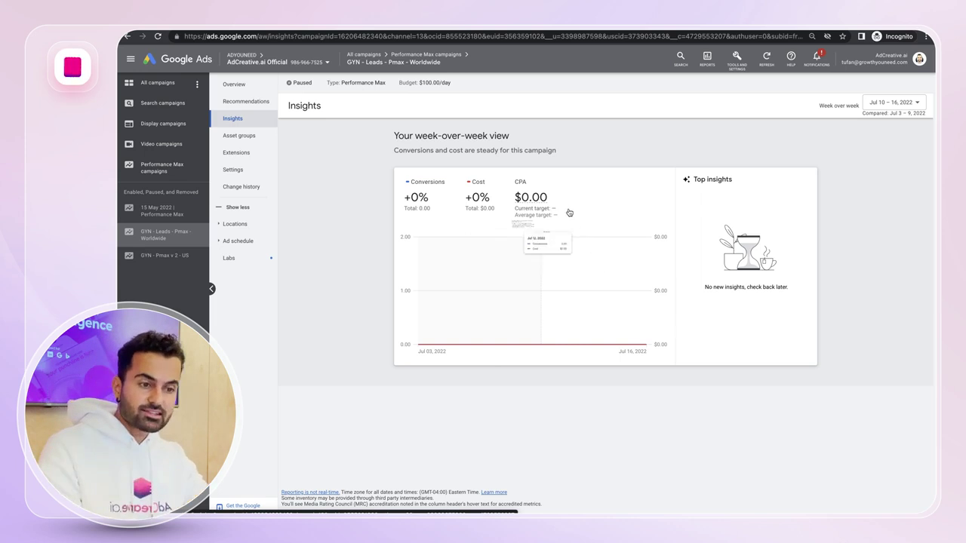
pyautogui.moveTo(551, 218)
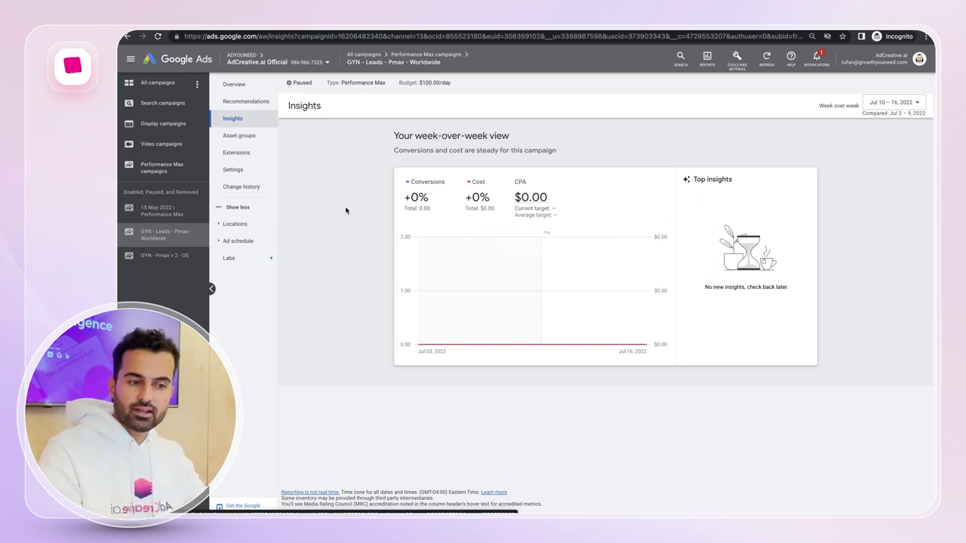
# Step: Examine Asset Group 1's images, logos, videos, headlines and descriptions in its asset editor, leaving without saving
pyautogui.click(249, 141)
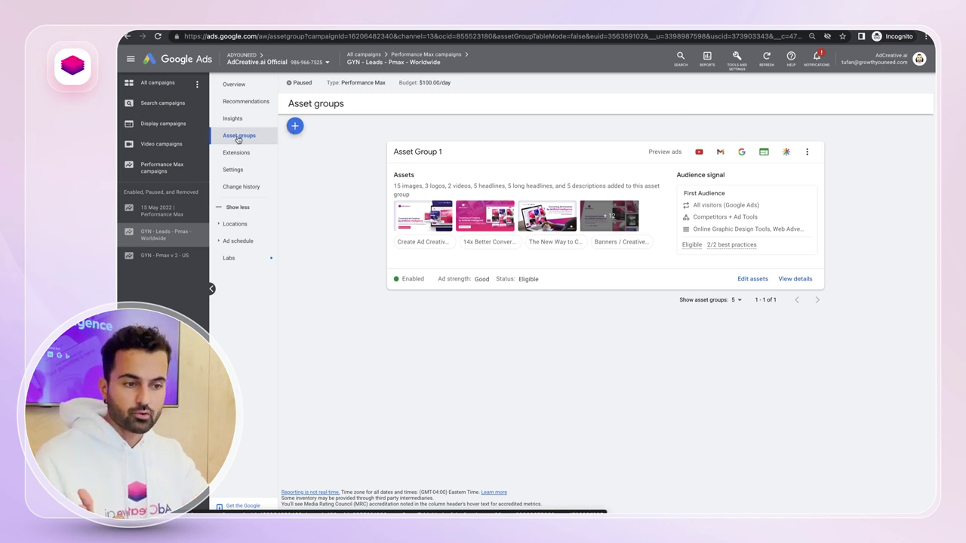
pyautogui.click(753, 279)
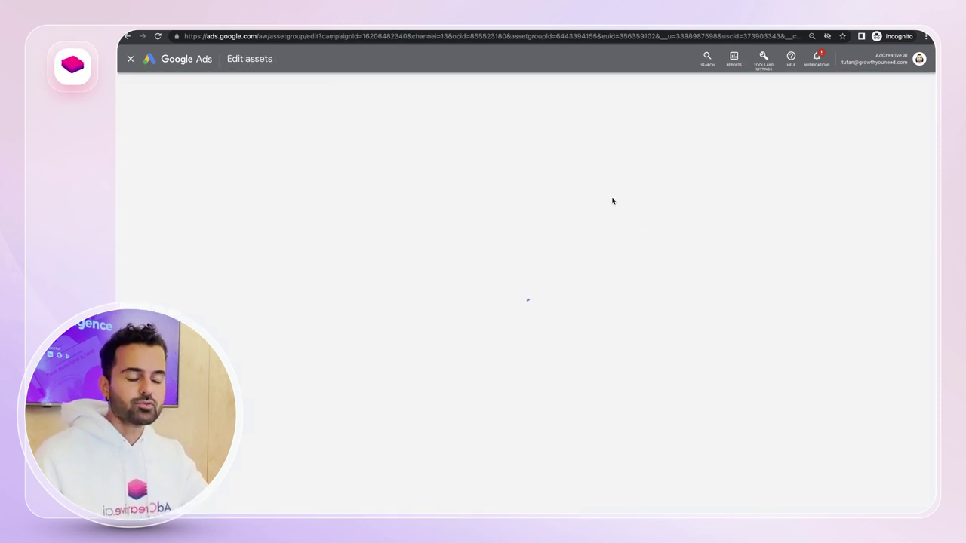
pyautogui.scroll(-3, 611, 197)
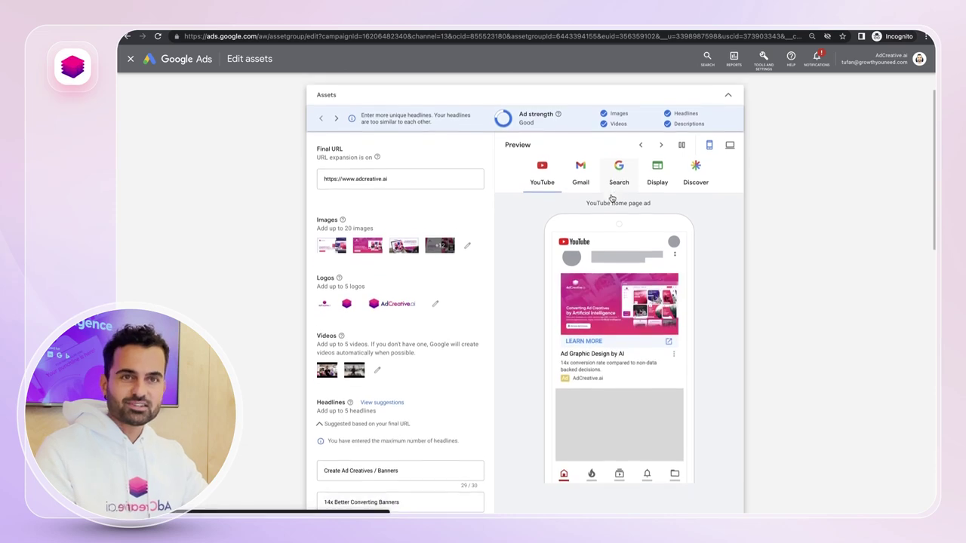
pyautogui.scroll(-8, 611, 197)
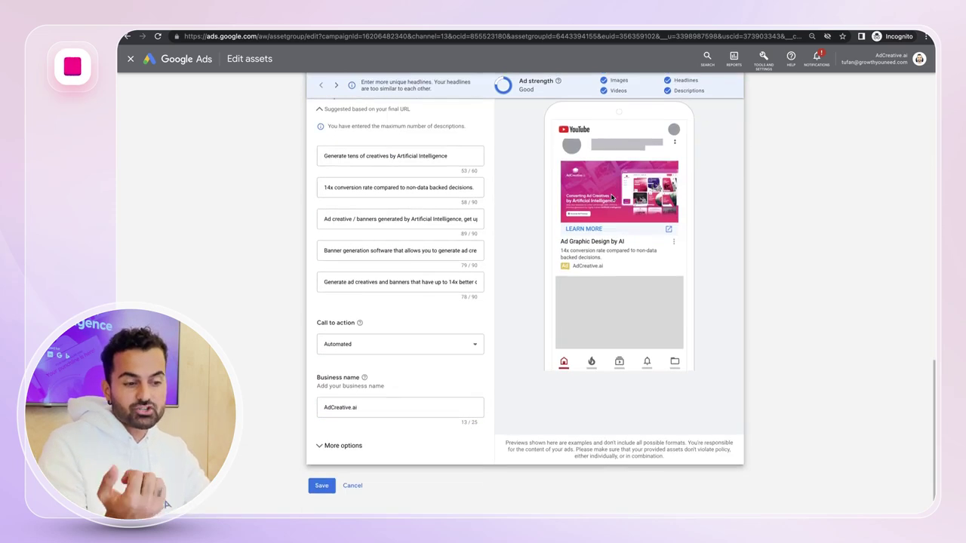
pyautogui.scroll(11, 611, 196)
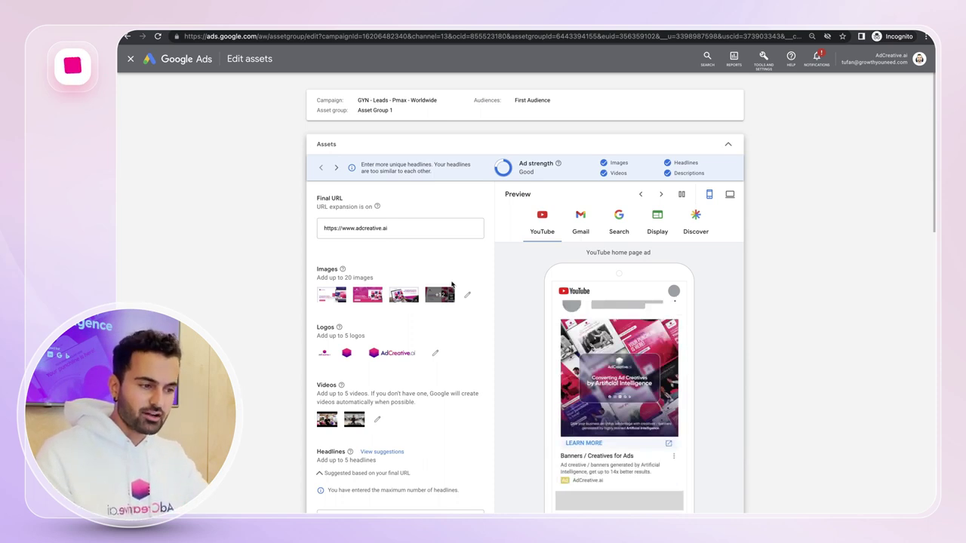
pyautogui.scroll(-10, 416, 320)
pyautogui.click(352, 486)
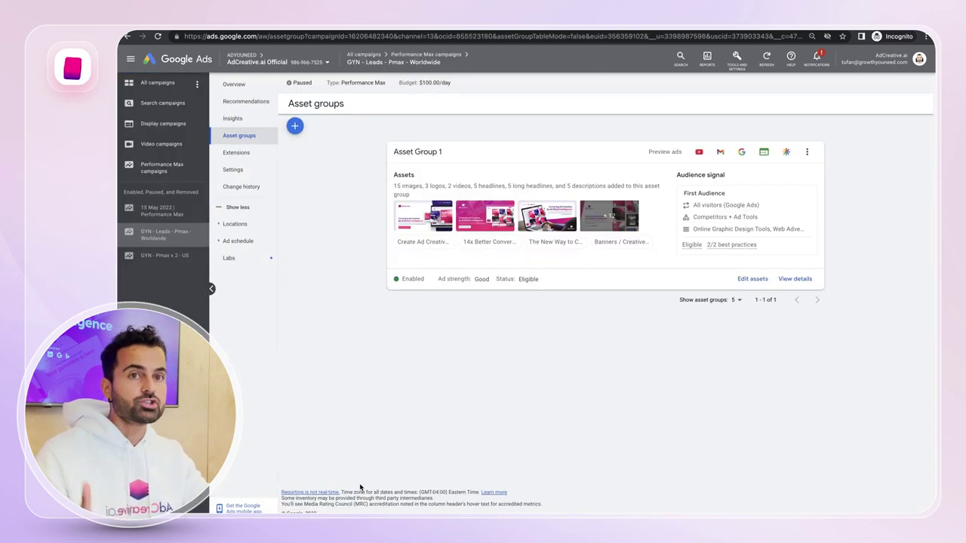
# Step: Open Asset Group 1's First Audience signal for editing and review its custom segments, own data and interest segments
pyautogui.click(806, 151)
pyautogui.click(844, 205)
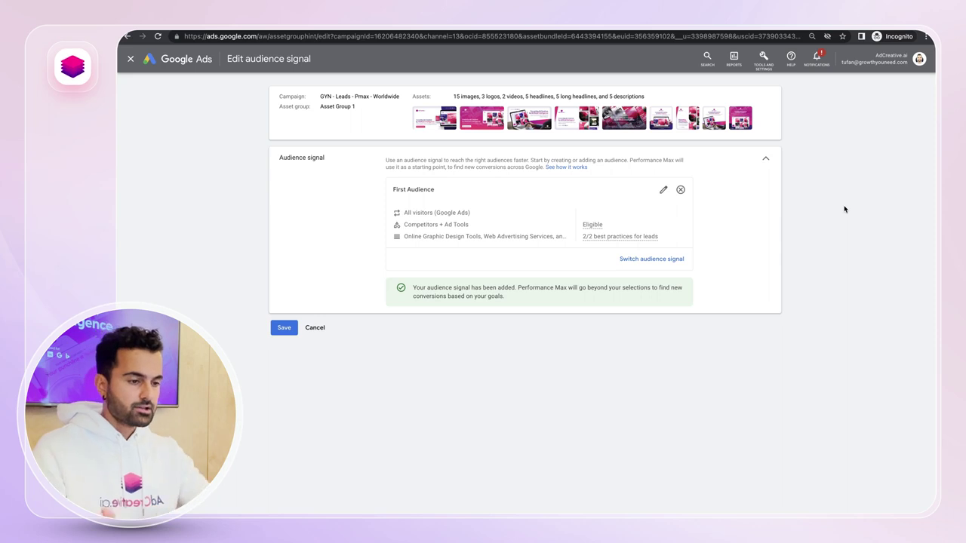
pyautogui.click(662, 194)
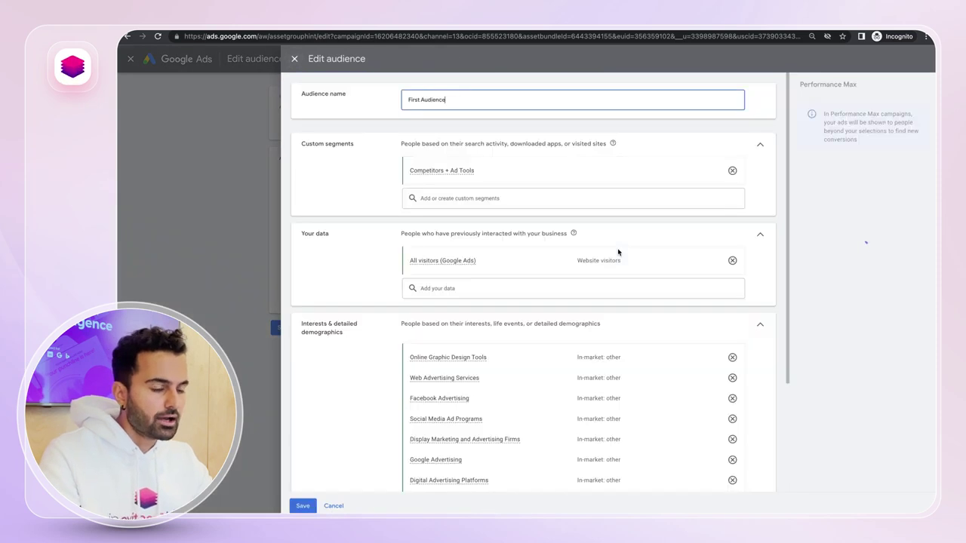
pyautogui.scroll(-3, 618, 252)
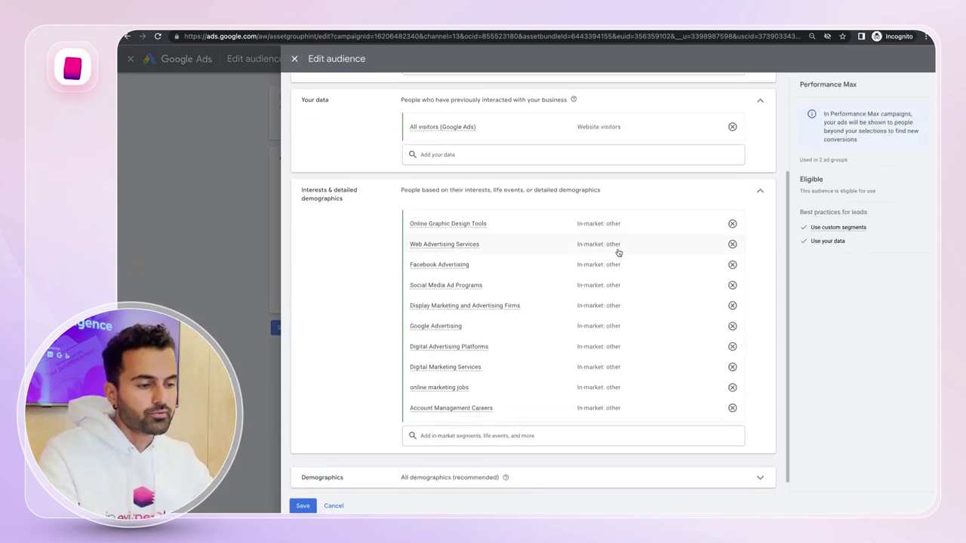
pyautogui.moveTo(618, 252)
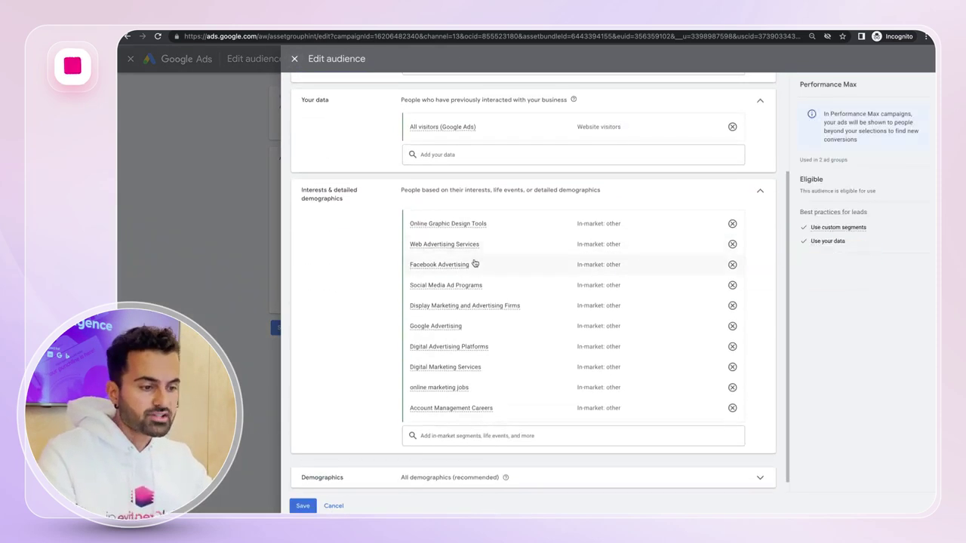
pyautogui.moveTo(464, 271)
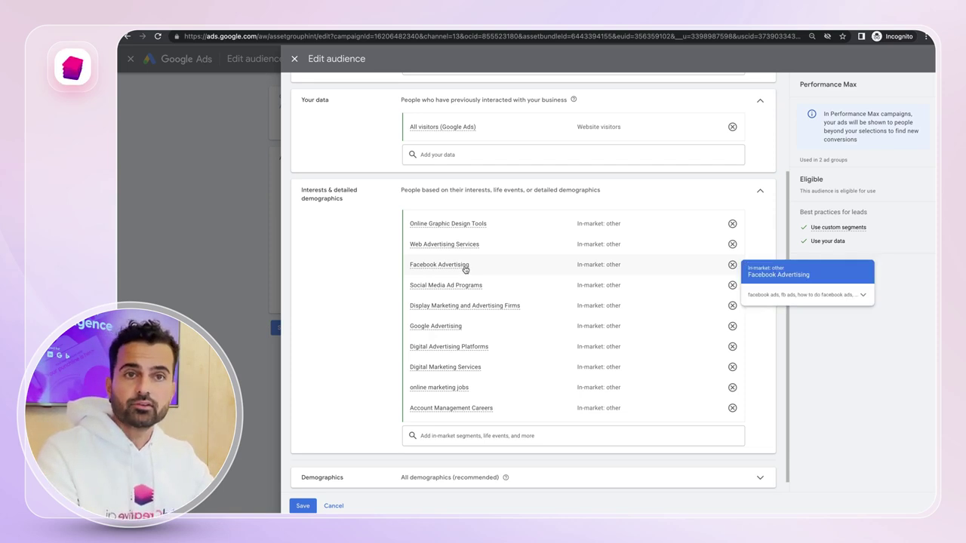
# Step: Try removing the Facebook Advertising interest from First Audience, view the save options, and discard the change
pyautogui.click(732, 265)
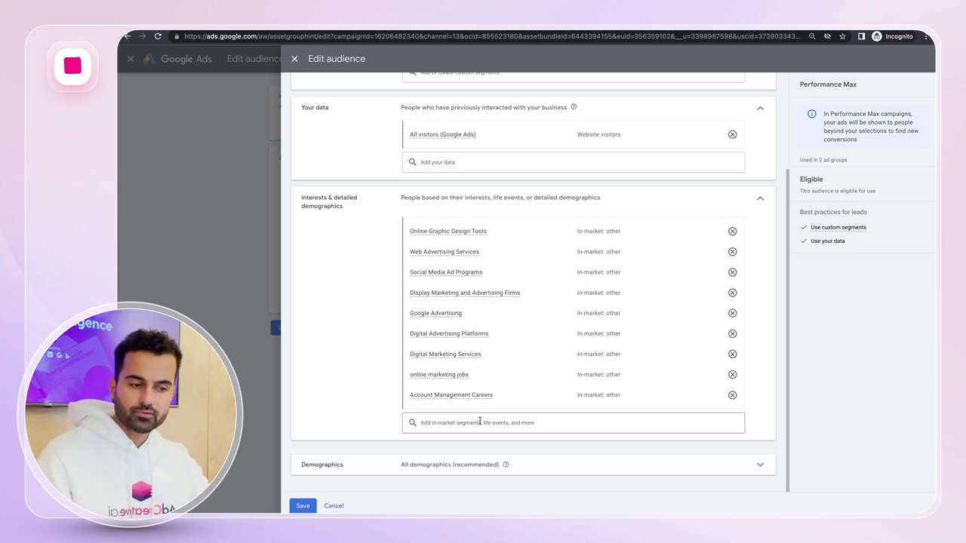
pyautogui.click(302, 505)
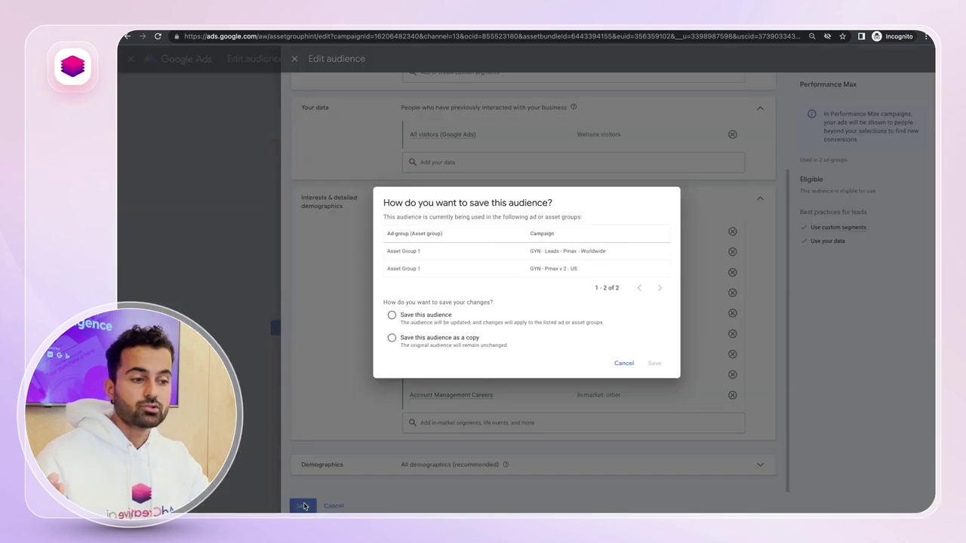
pyautogui.click(625, 365)
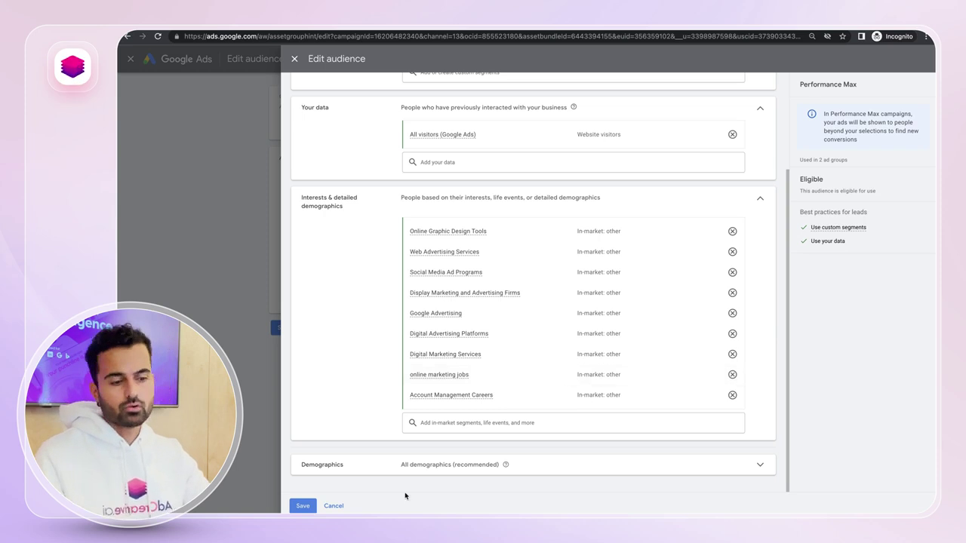
pyautogui.click(333, 505)
pyautogui.click(613, 305)
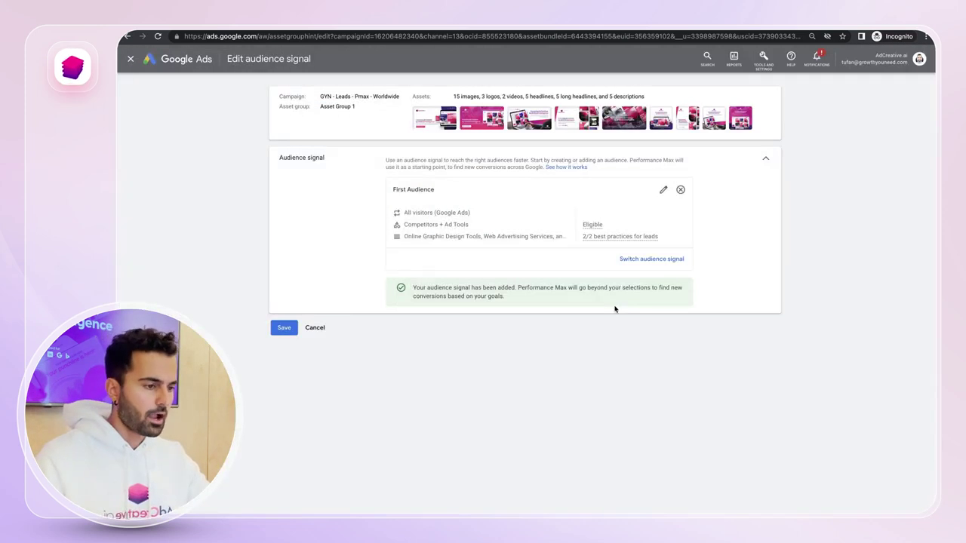
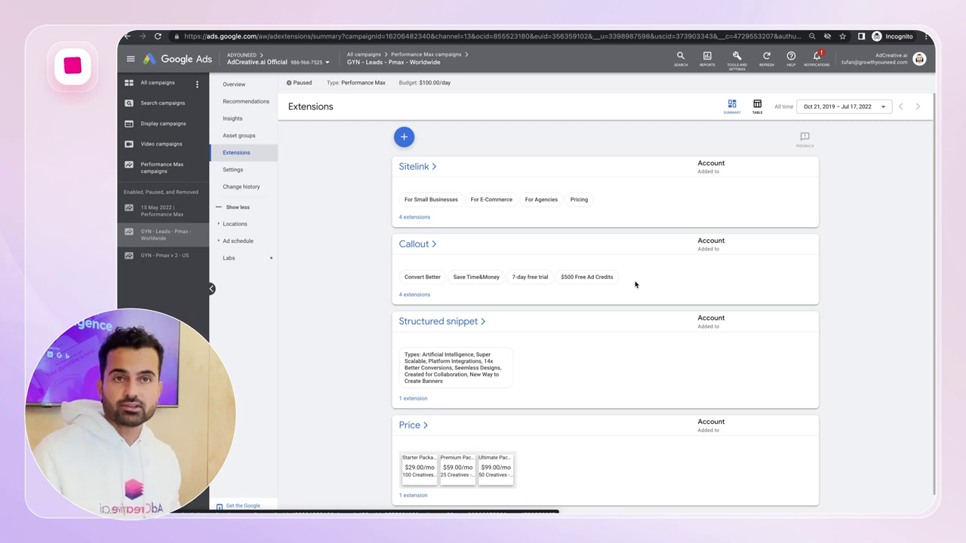
# Step: Review the campaign's extensions and the performance ratings of the individual assets in Asset Group 1
pyautogui.scroll(-1, 634, 285)
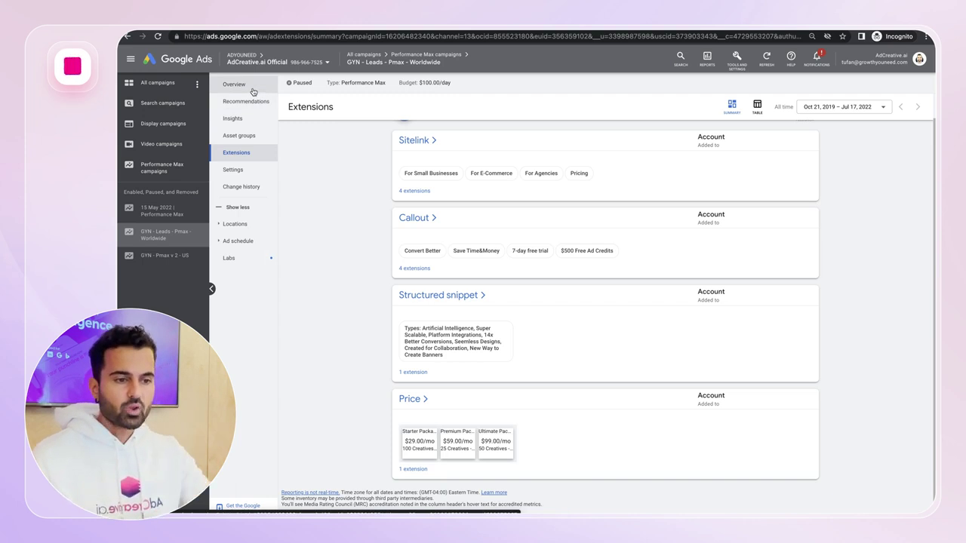
pyautogui.click(242, 138)
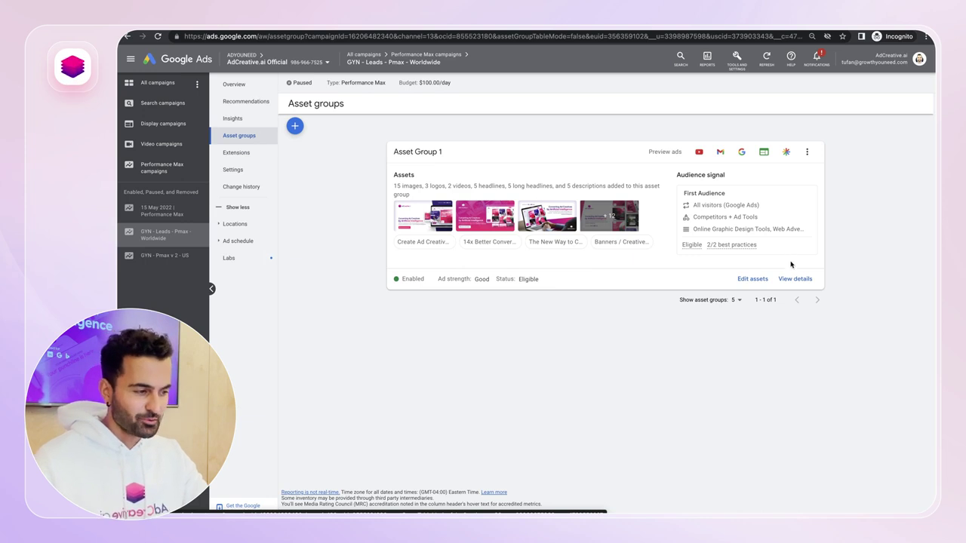
pyautogui.click(795, 284)
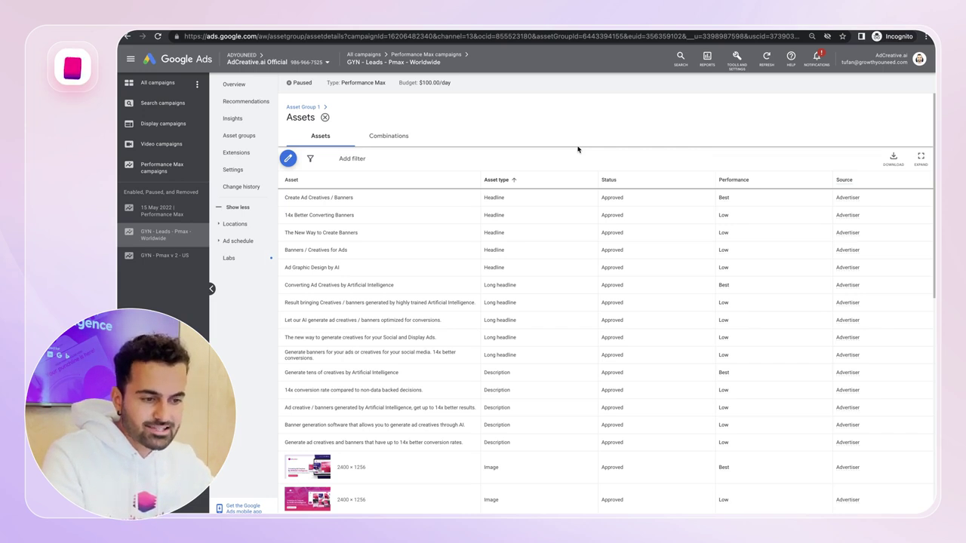
pyautogui.scroll(-10, 561, 232)
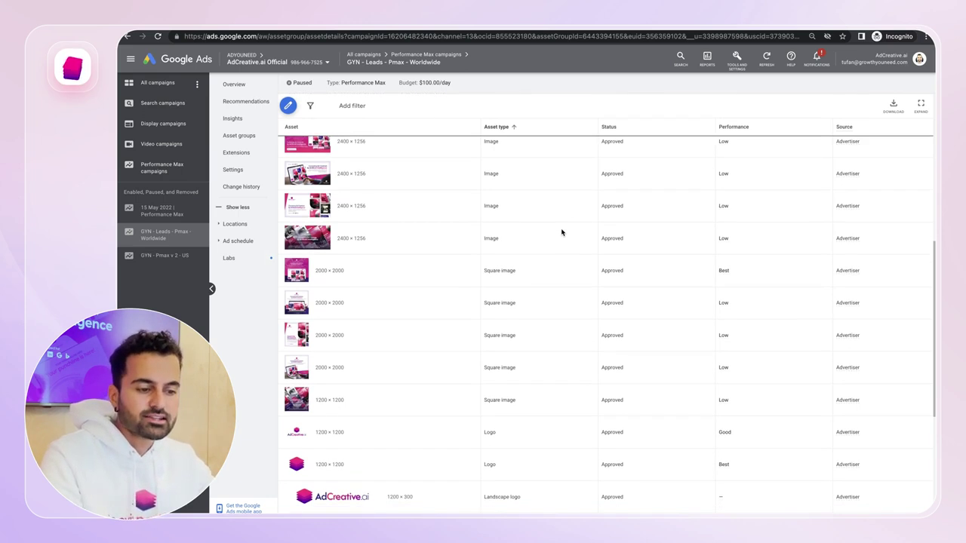
pyautogui.scroll(-1, 561, 232)
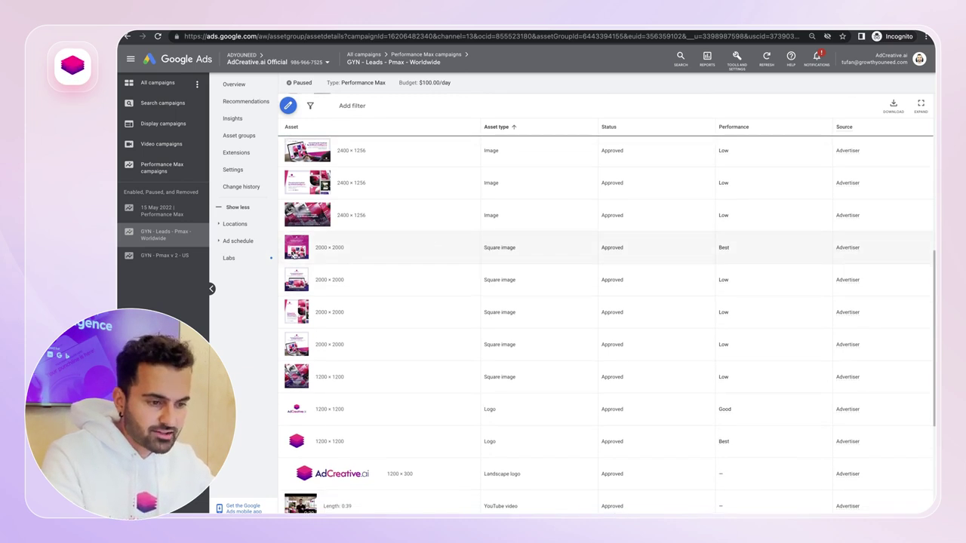
# Step: View the first two 2000 × 2000 square image assets at full size to compare their designs
pyautogui.click(294, 255)
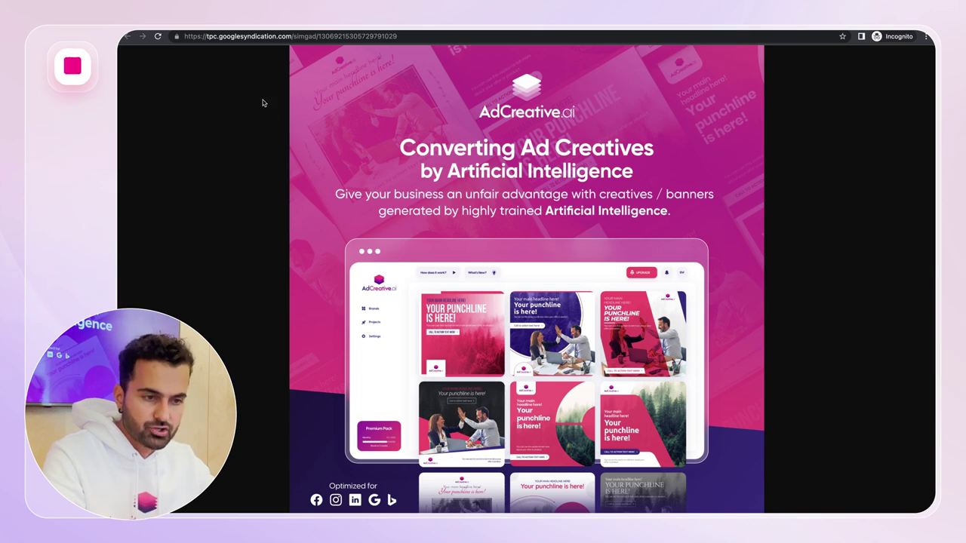
pyautogui.click(127, 36)
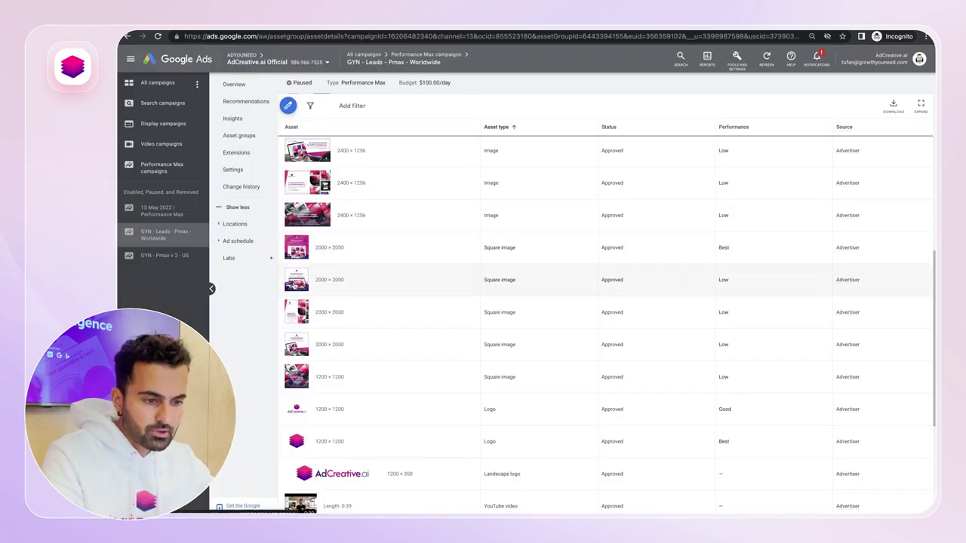
pyautogui.click(295, 284)
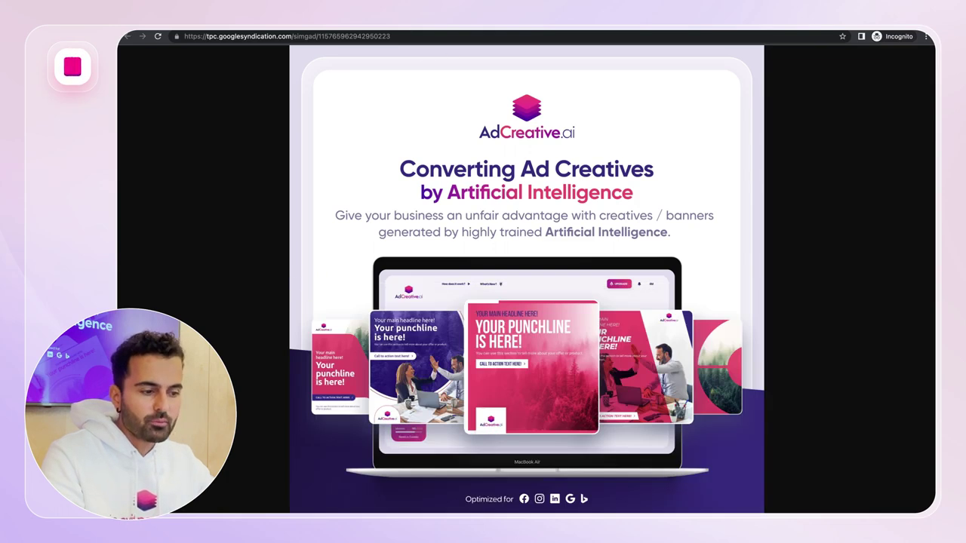
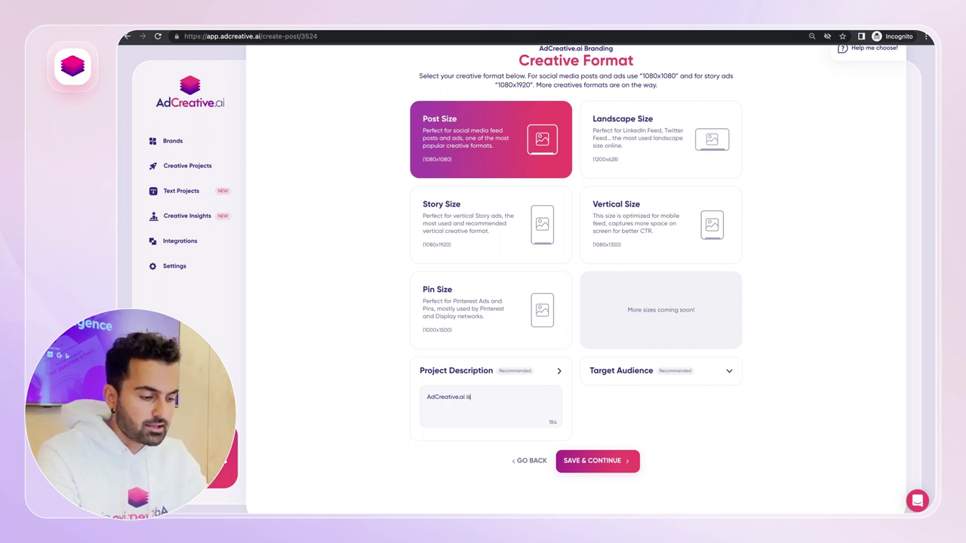
# Step: Complete the project description to read "AdCreative.ai is Saas platform that allows advertisers to generate conversion focused ad creatives."
pyautogui.write('is Saas platform th')
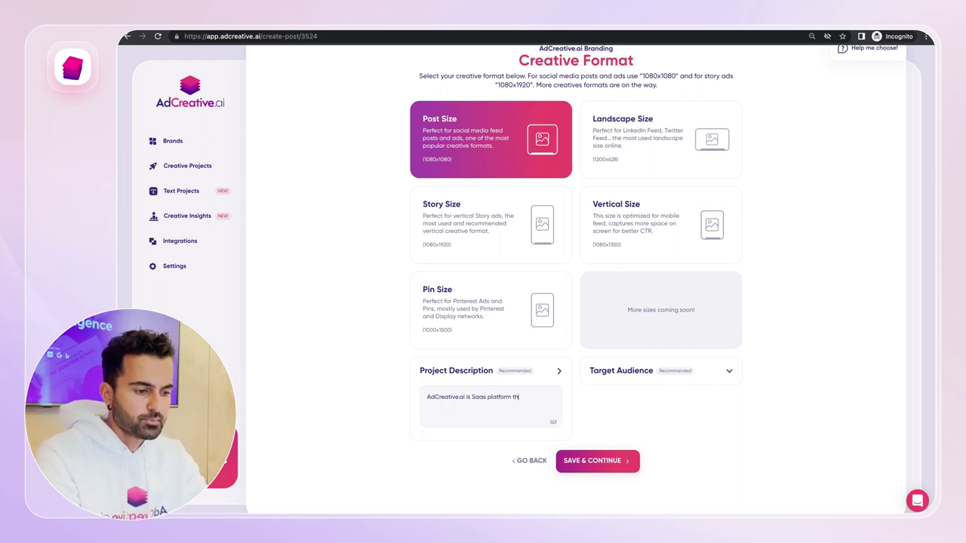
pyautogui.write('at allows advert')
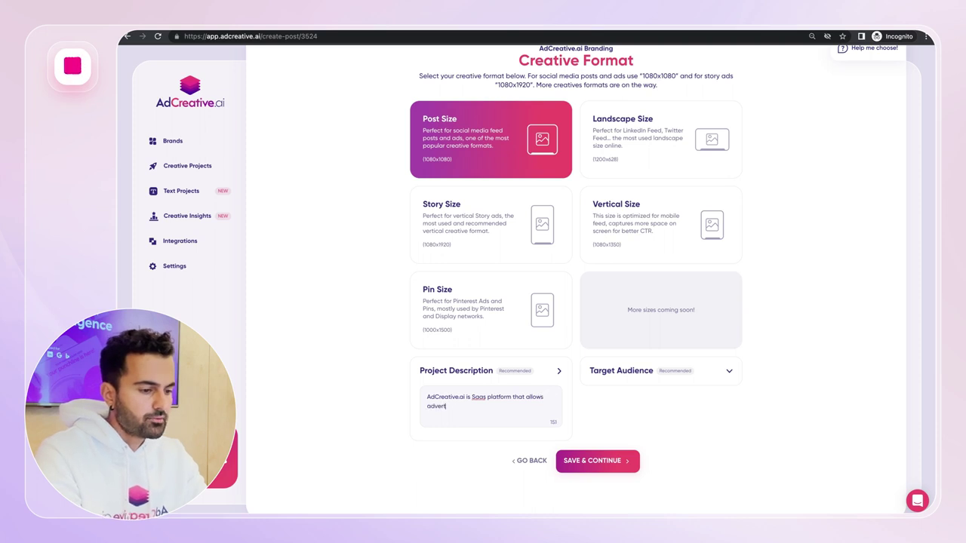
pyautogui.write('isers to generate co')
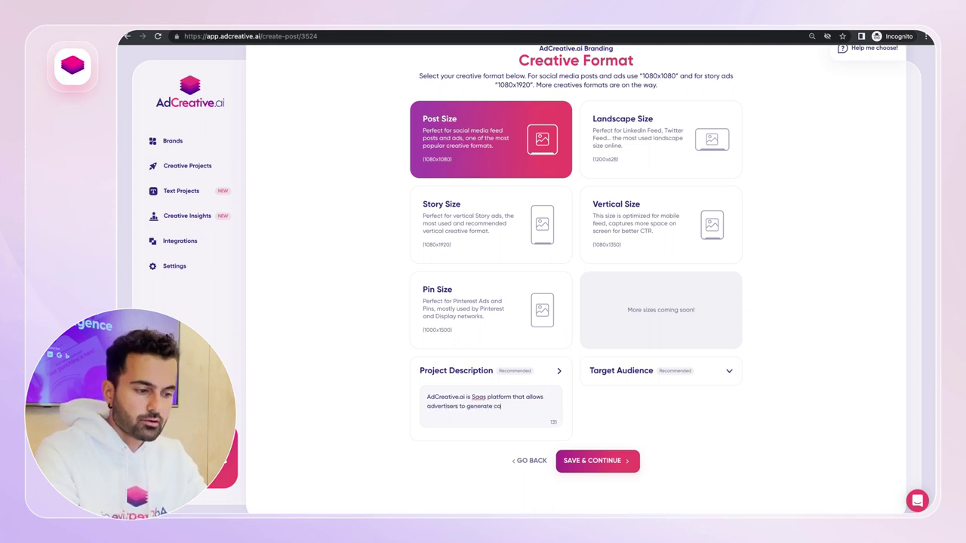
pyautogui.write('nversion focused ad creatives.')
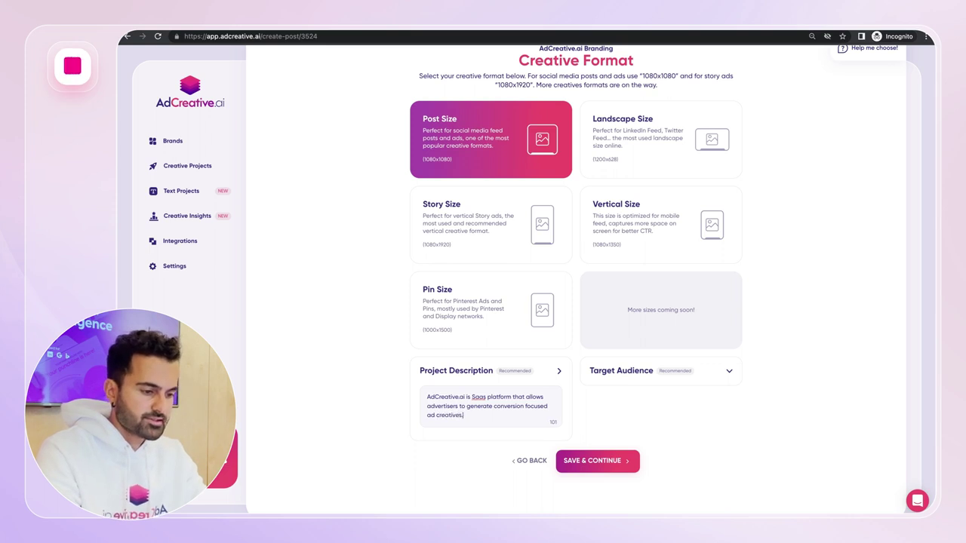
# Step: Set the project's target audience to "advertisers" and save the Post Size format settings to continue to the texts
pyautogui.click(626, 370)
pyautogui.click(623, 407)
pyautogui.write('adver')
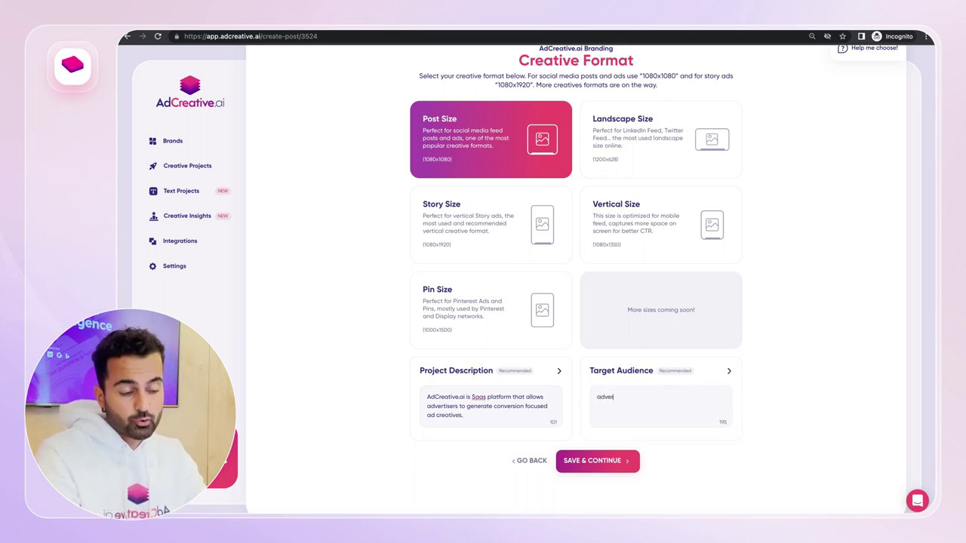
pyautogui.write('tisers')
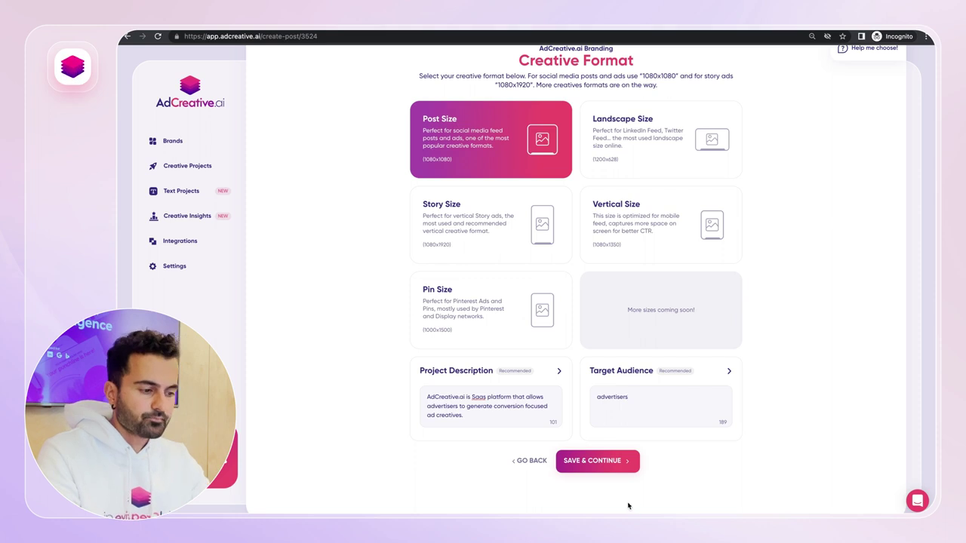
pyautogui.click(604, 465)
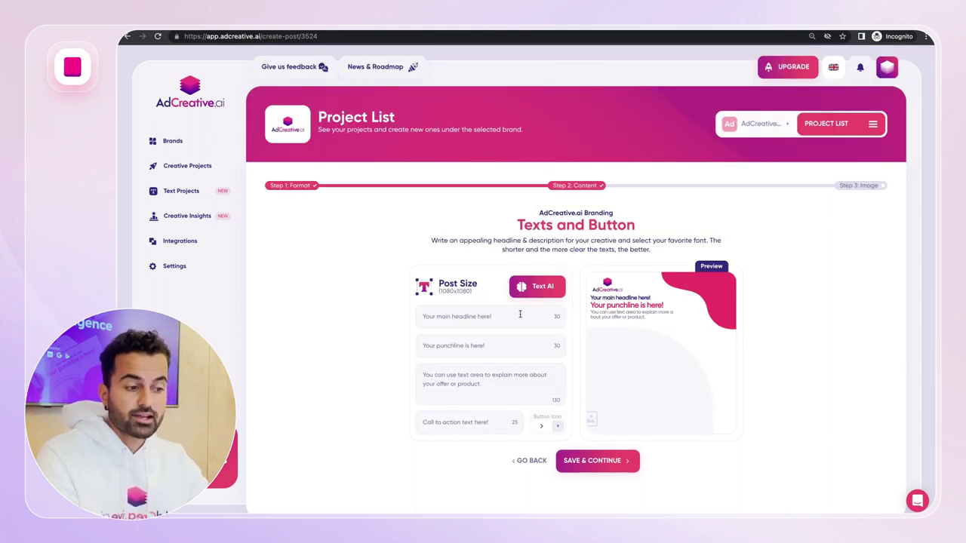
# Step: Generate English ad texts with Text AI, then set the main headline to "More conversions!" based on one of its suggestions
pyautogui.click(534, 288)
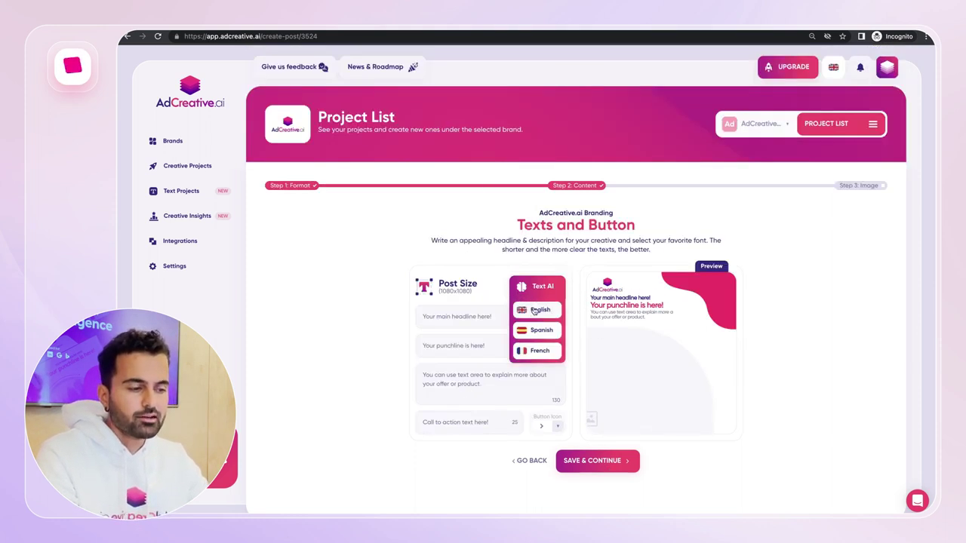
pyautogui.click(535, 310)
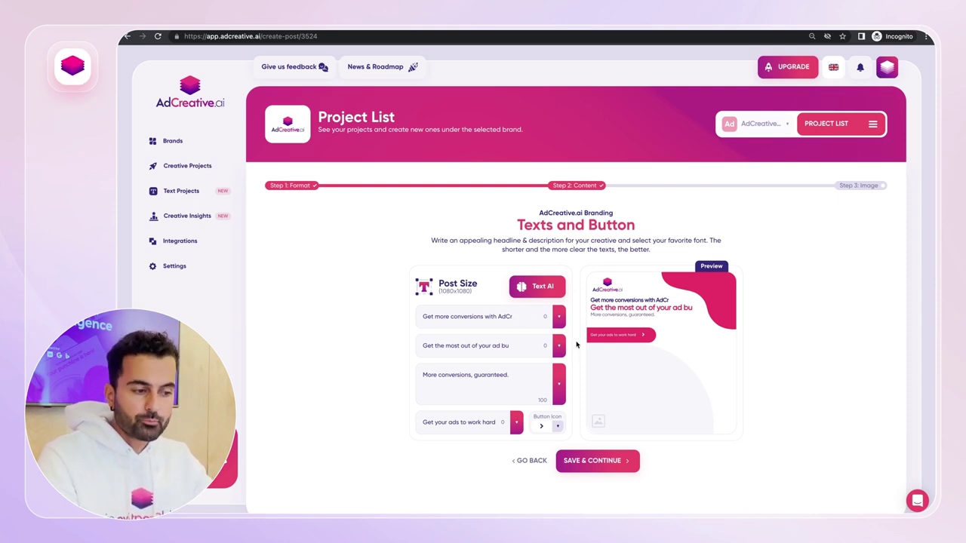
pyautogui.click(482, 316)
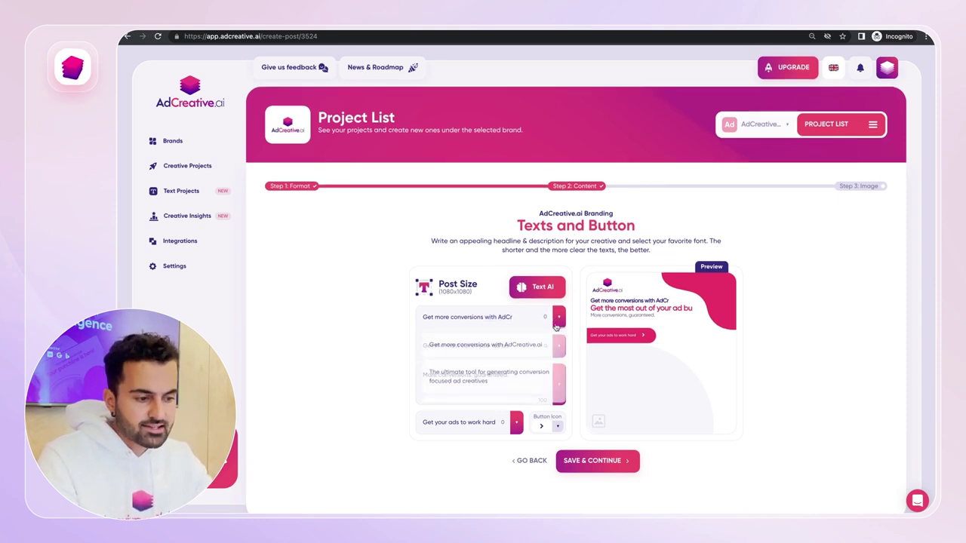
pyautogui.scroll(-10, 525, 365)
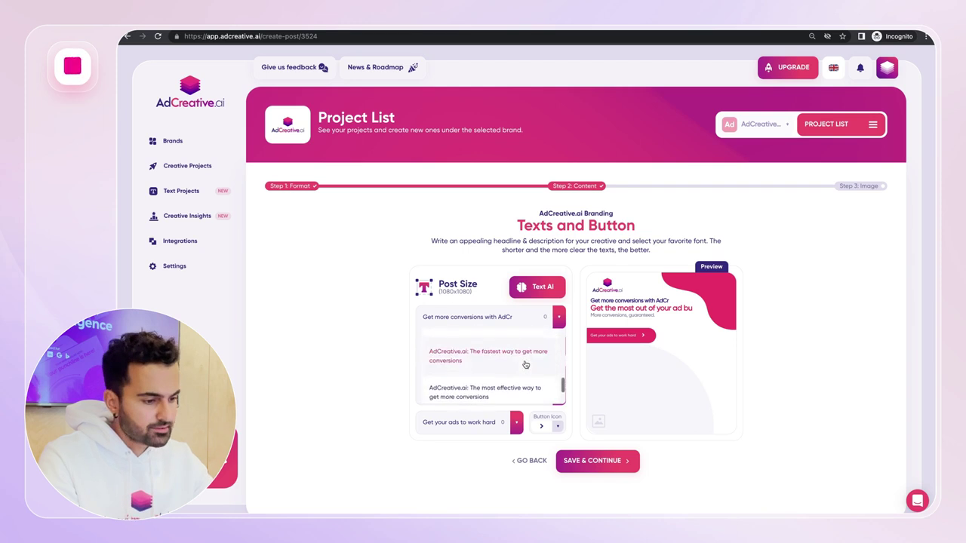
pyautogui.click(525, 365)
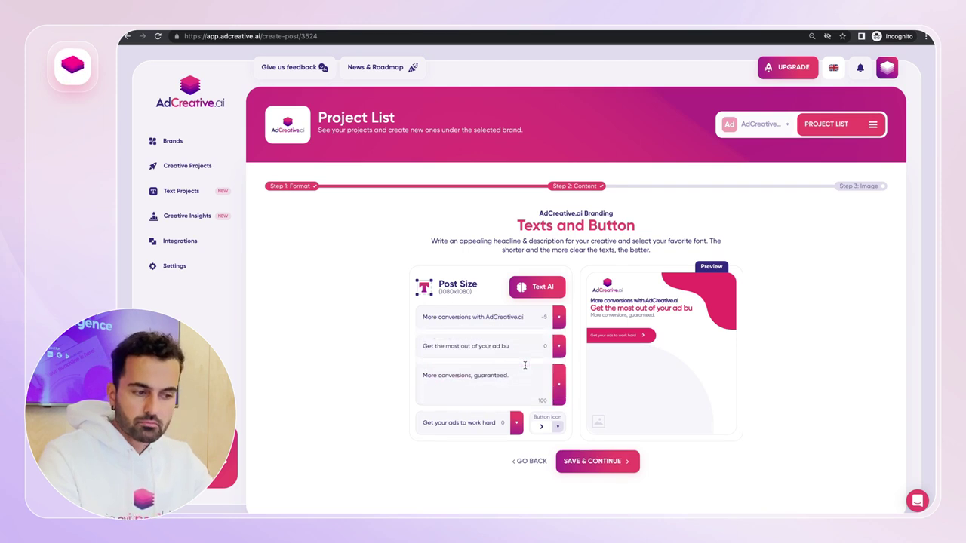
pyautogui.moveTo(523, 318); pyautogui.dragTo(465, 319)
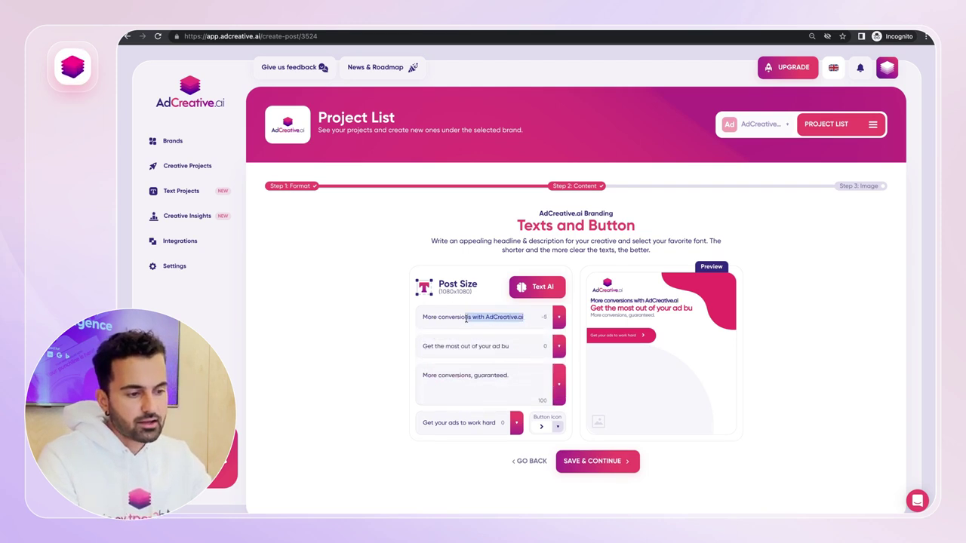
pyautogui.press('BackSpace')
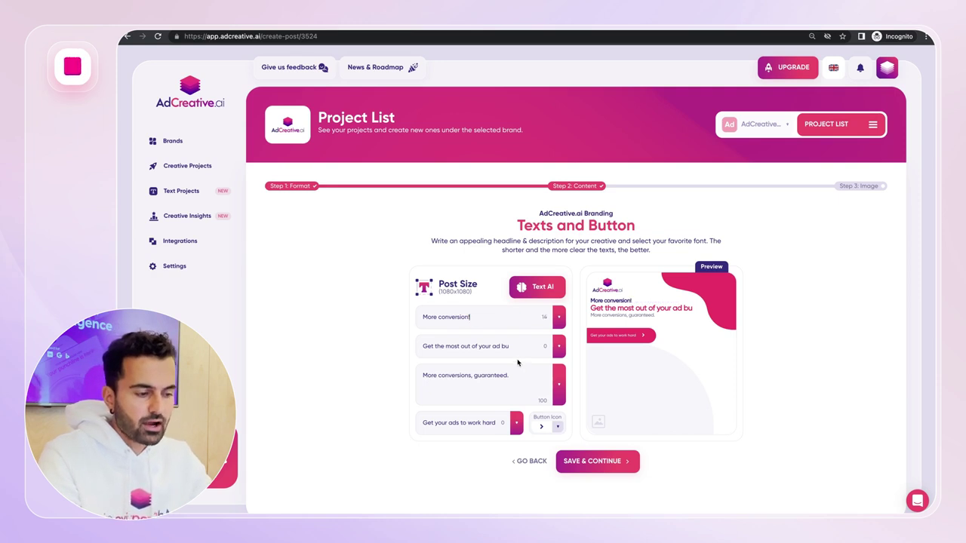
pyautogui.write('s!')
# Step: Replace the punchline with a suggested one, shortened to "Get more bang for your buck!"
pyautogui.tripleClick(535, 344)
pyautogui.press('BackSpace')
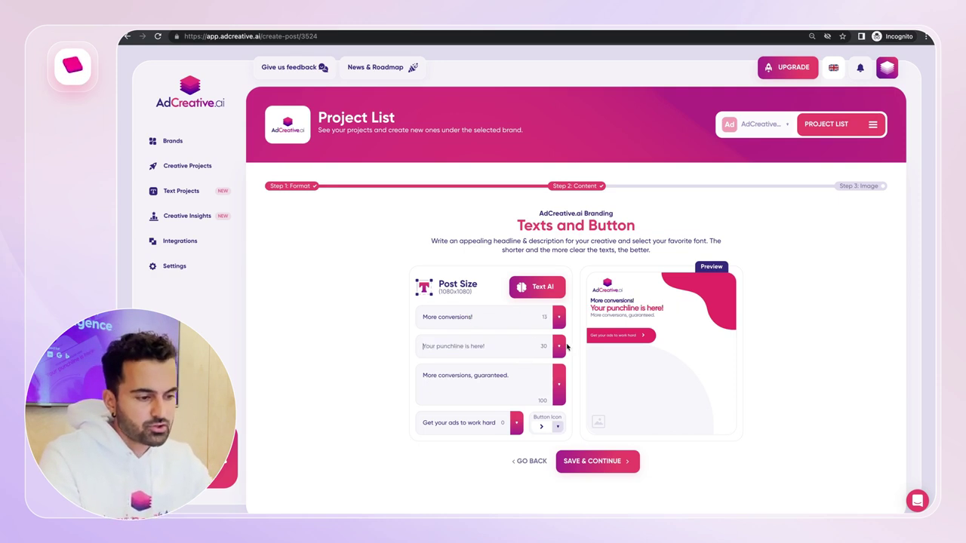
pyautogui.click(559, 346)
pyautogui.scroll(-5, 532, 404)
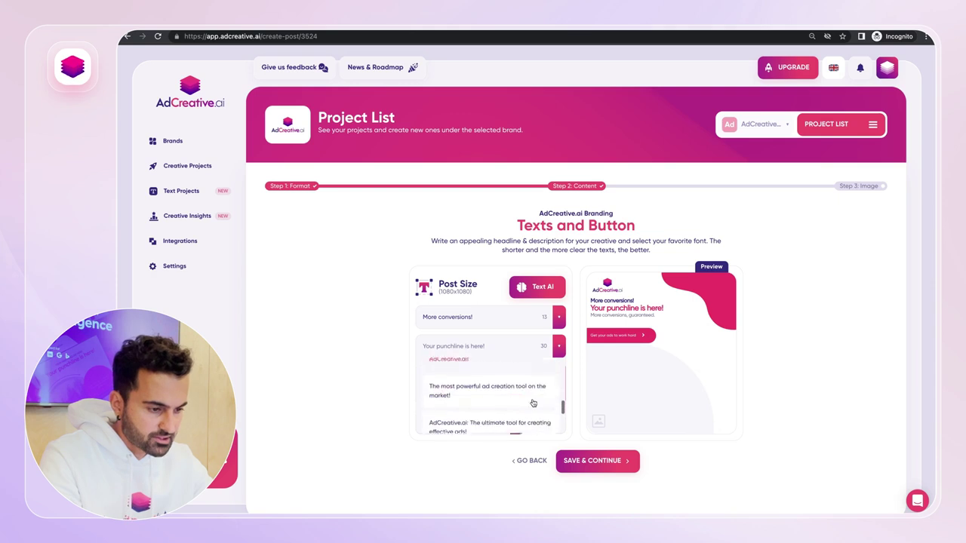
pyautogui.scroll(-3, 532, 404)
pyautogui.scroll(3, 532, 404)
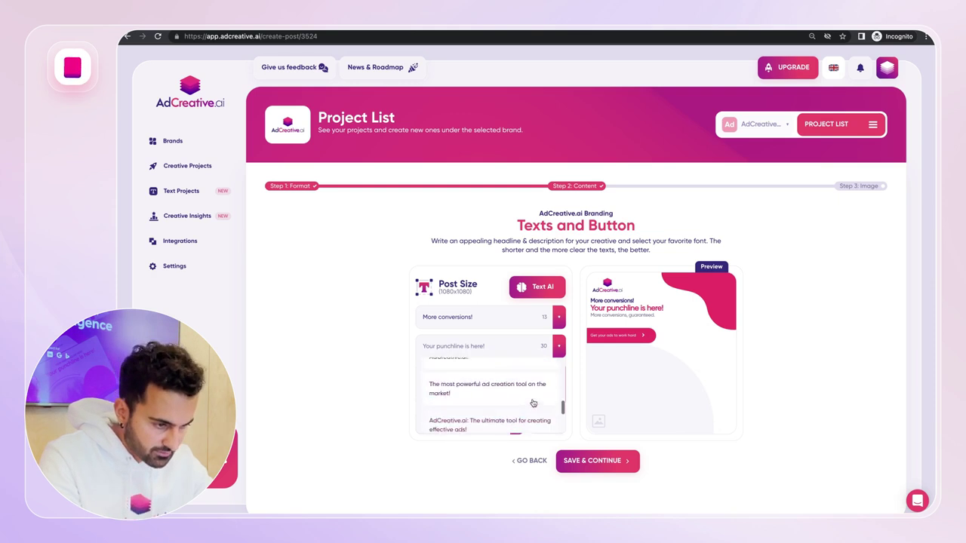
pyautogui.scroll(1, 532, 404)
pyautogui.click(514, 398)
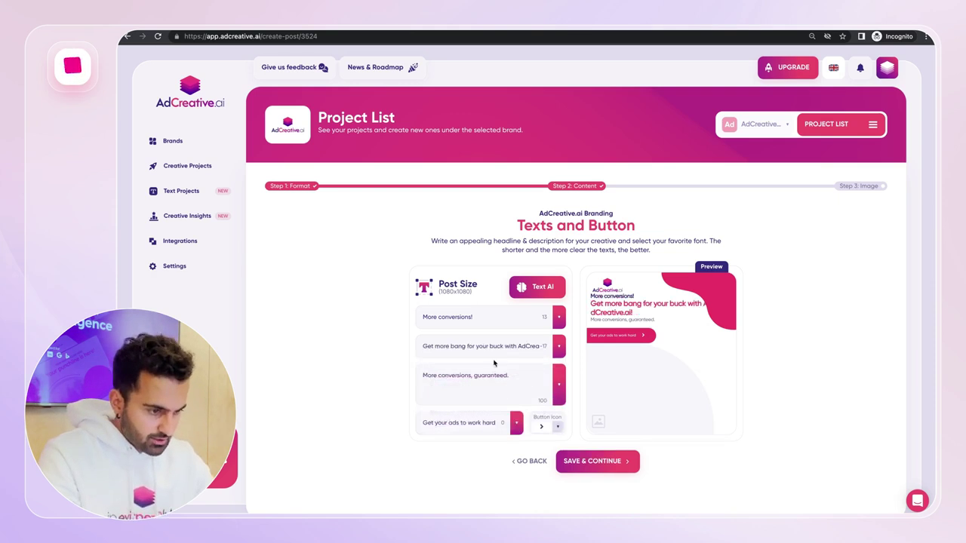
pyautogui.moveTo(500, 347); pyautogui.dragTo(611, 350)
pyautogui.press('BackSpace')
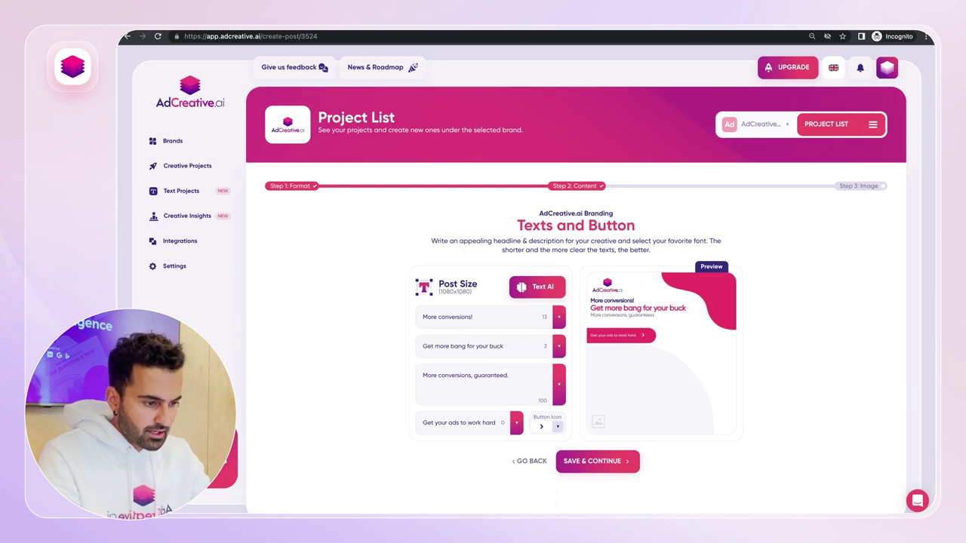
pyautogui.write('!')
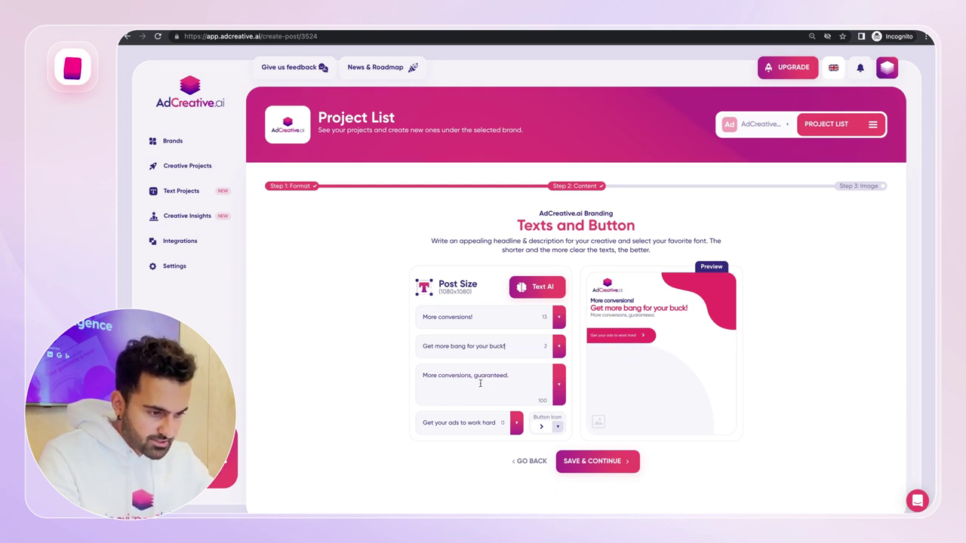
# Step: Replace the description text with the suggestion "More sales, more leads, more conversions."
pyautogui.tripleClick(540, 383)
pyautogui.press('BackSpace')
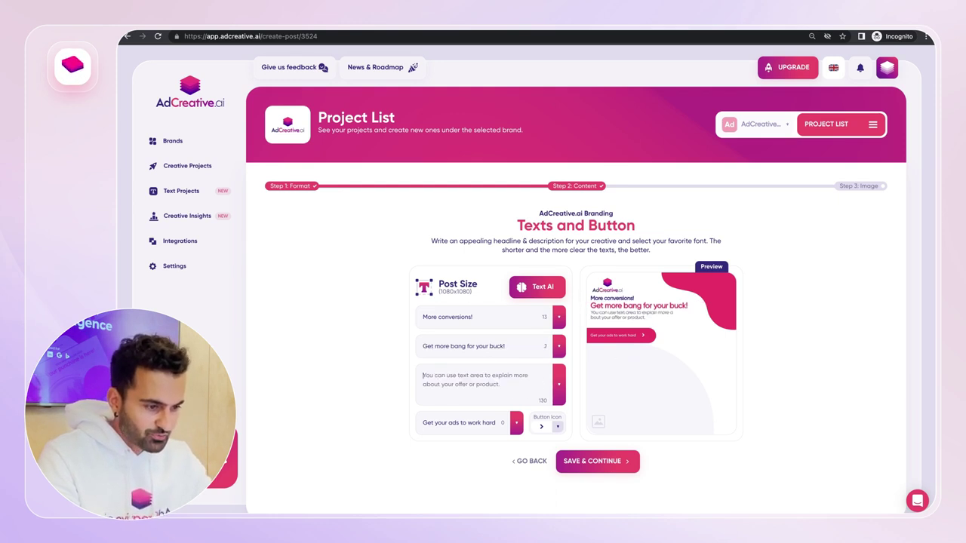
pyautogui.click(559, 382)
pyautogui.scroll(-5, 510, 437)
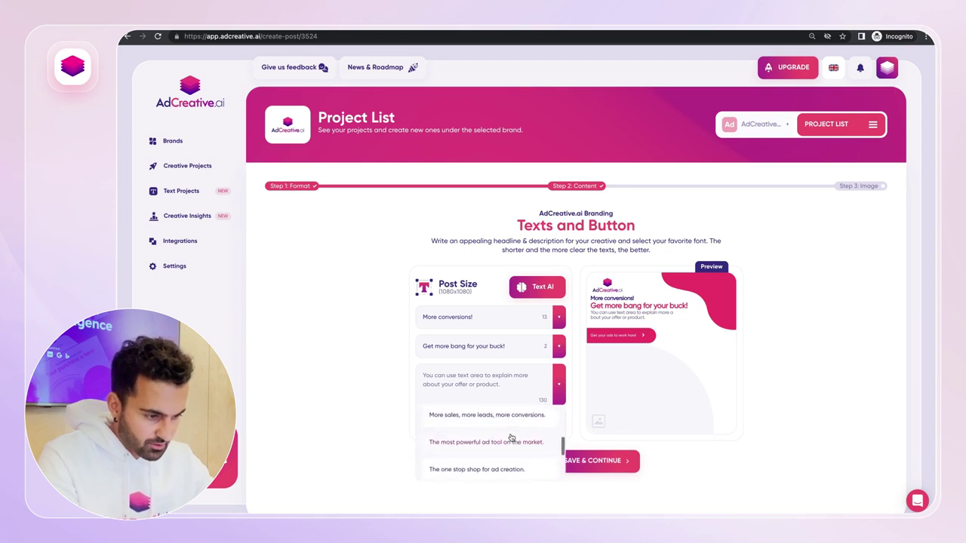
pyautogui.click(486, 418)
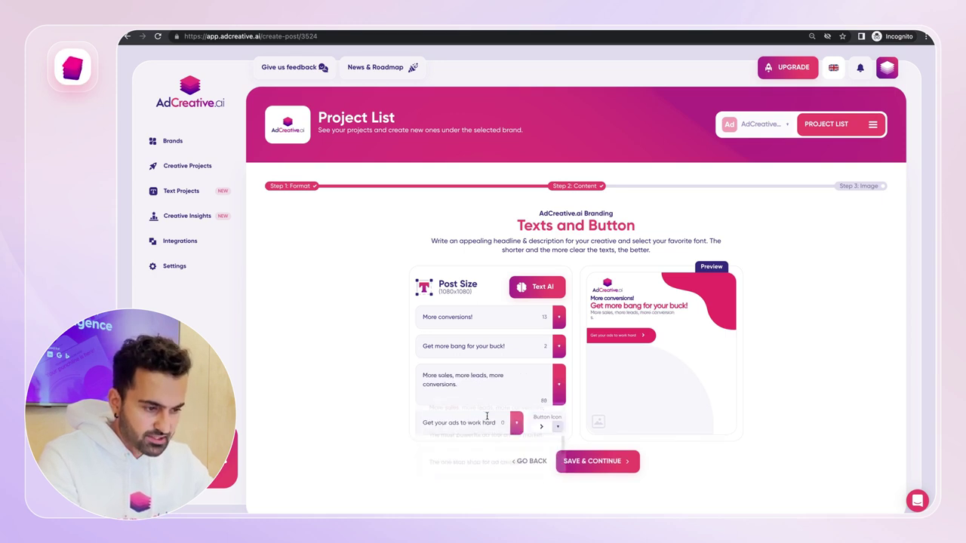
# Step: Set the call to action text to "SIGN UP TODAY" and save the texts to continue to the images
pyautogui.tripleClick(475, 420)
pyautogui.write('SIGN')
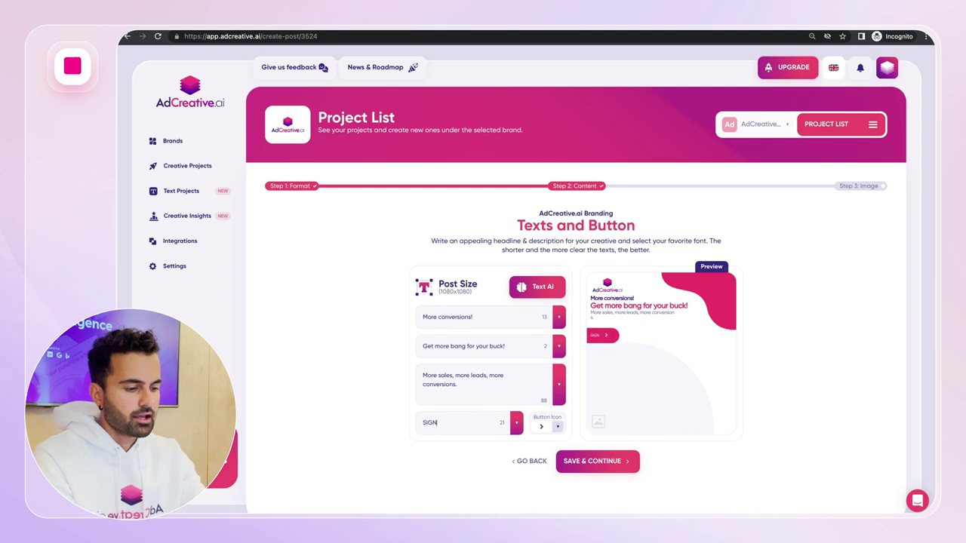
pyautogui.write(' UP TODAY')
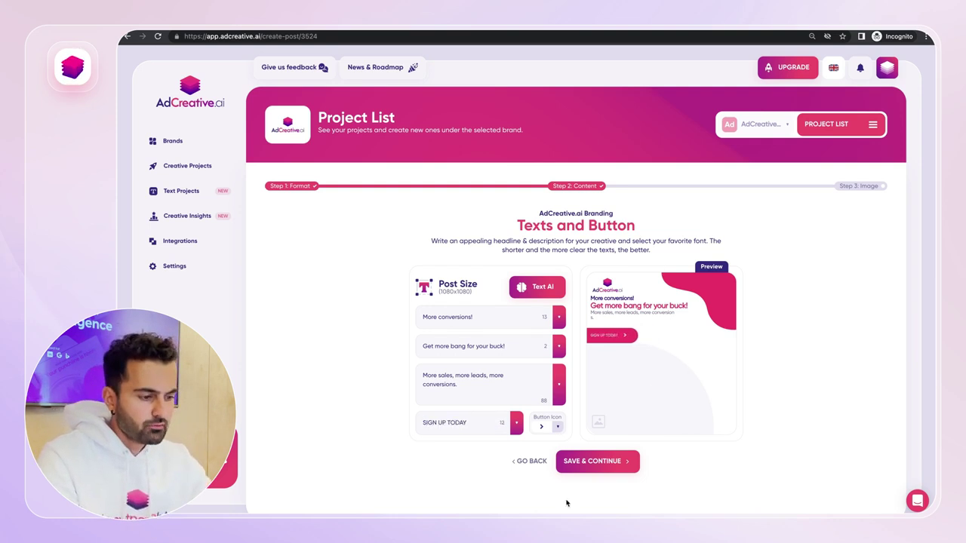
pyautogui.click(595, 465)
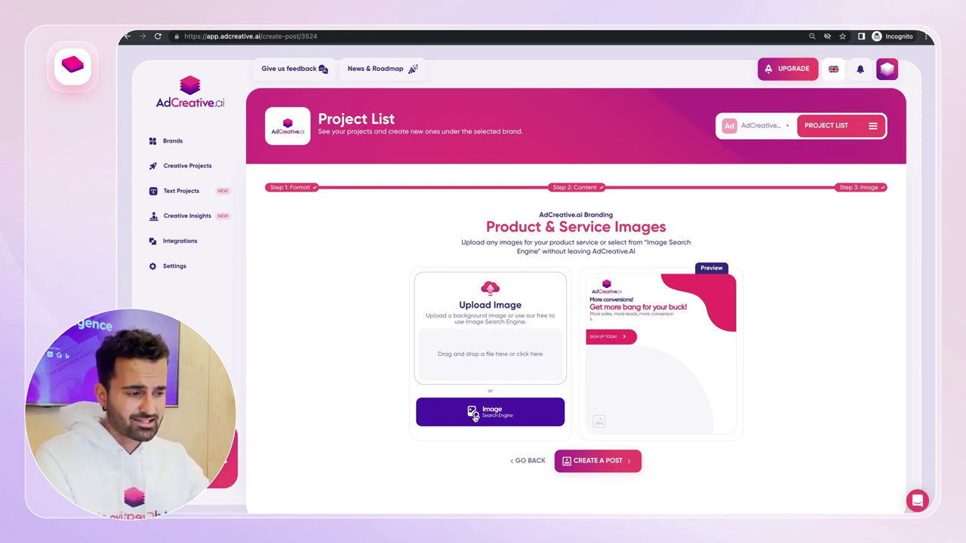
# Step: Search the free stock images for "facebook" and use the photo of a phone beside a laptop as the creative's image
pyautogui.click(473, 415)
pyautogui.click(312, 125)
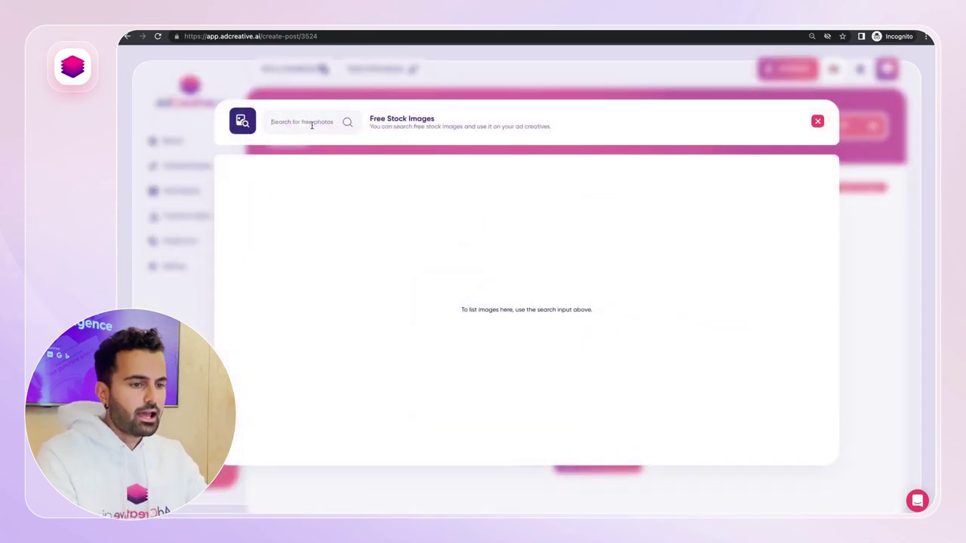
pyautogui.write('facebook')
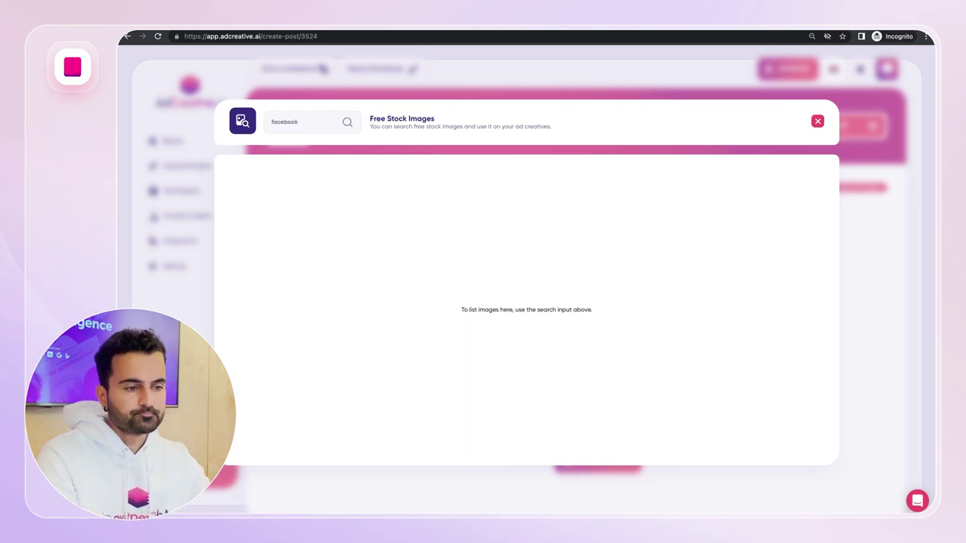
pyautogui.press('Return')
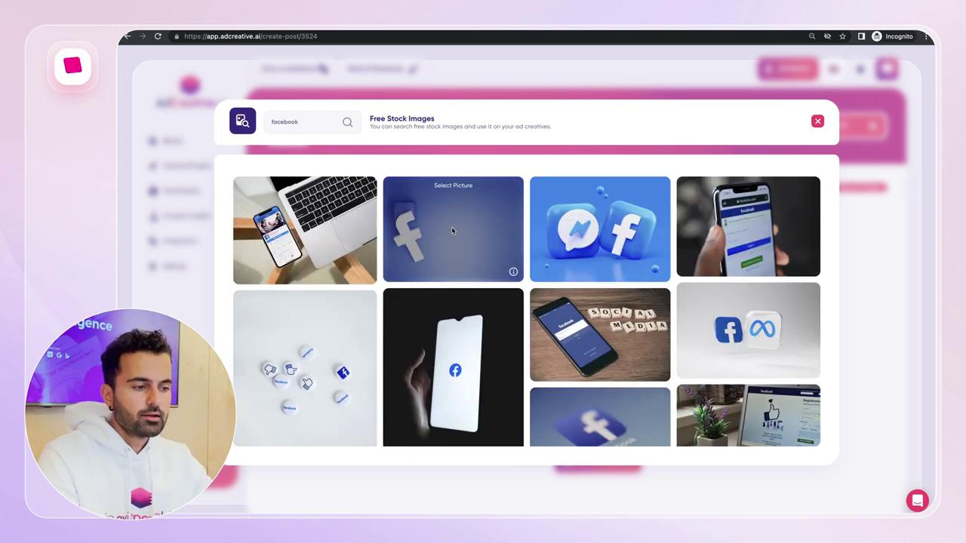
pyautogui.click(321, 234)
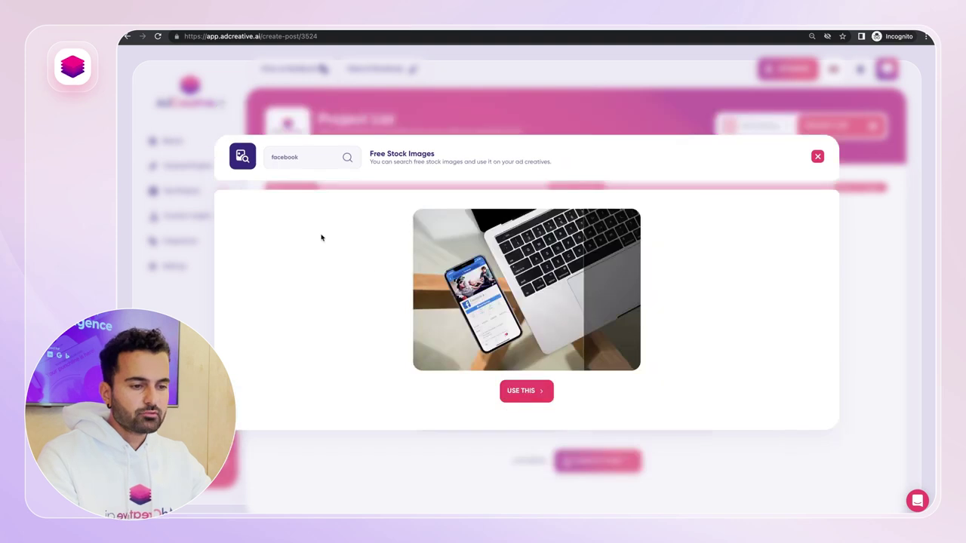
pyautogui.click(531, 392)
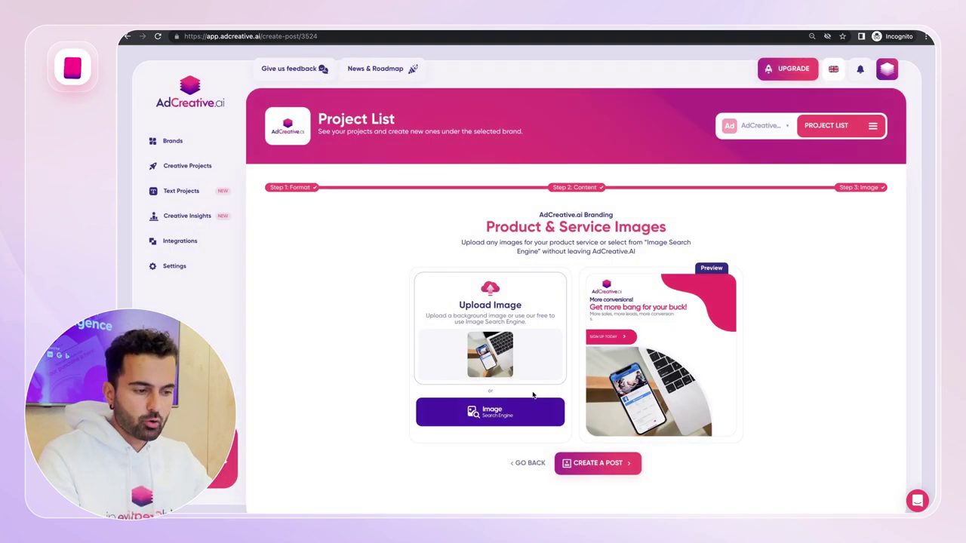
# Step: Create the post, saving the project as "Pmax Optimization" and generating its creatives
pyautogui.click(587, 469)
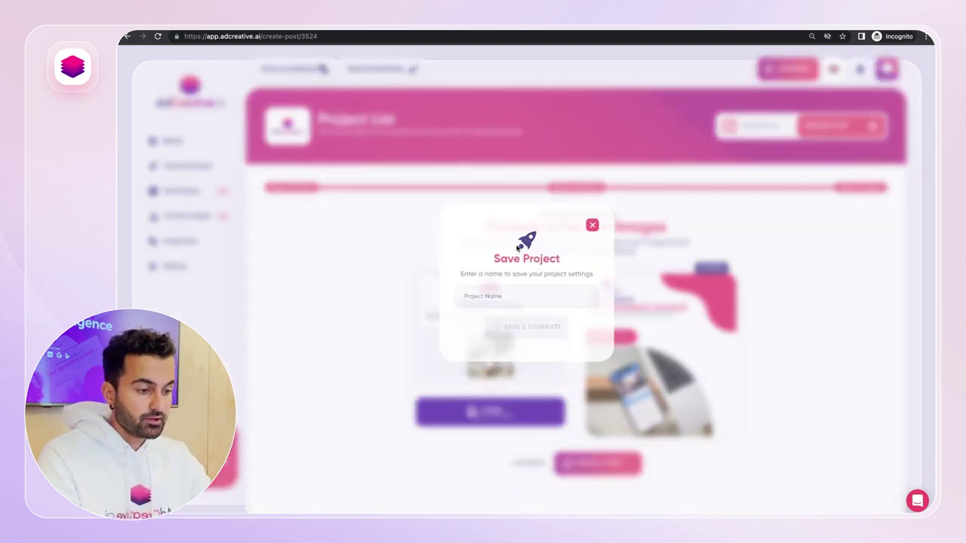
pyautogui.click(488, 300)
pyautogui.write('Pmax')
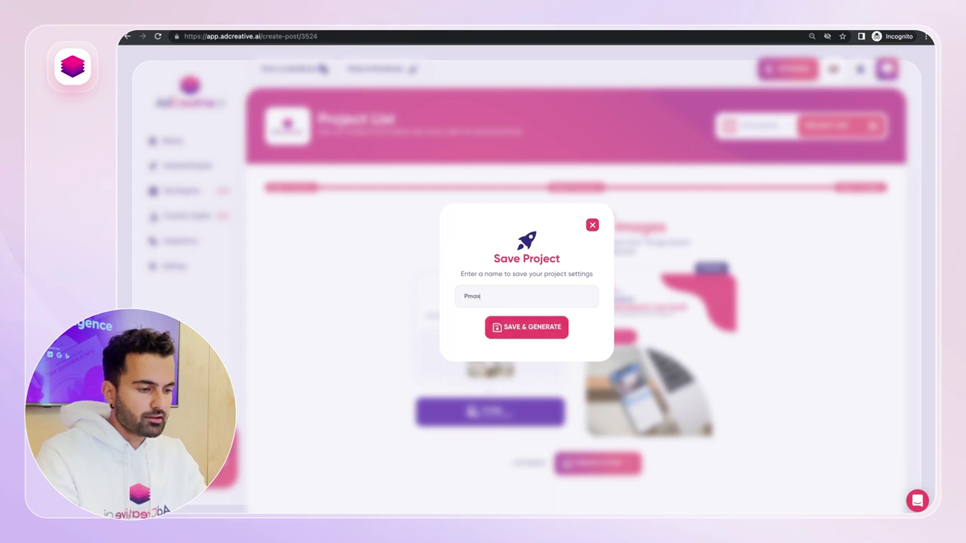
pyautogui.write(' Optimization')
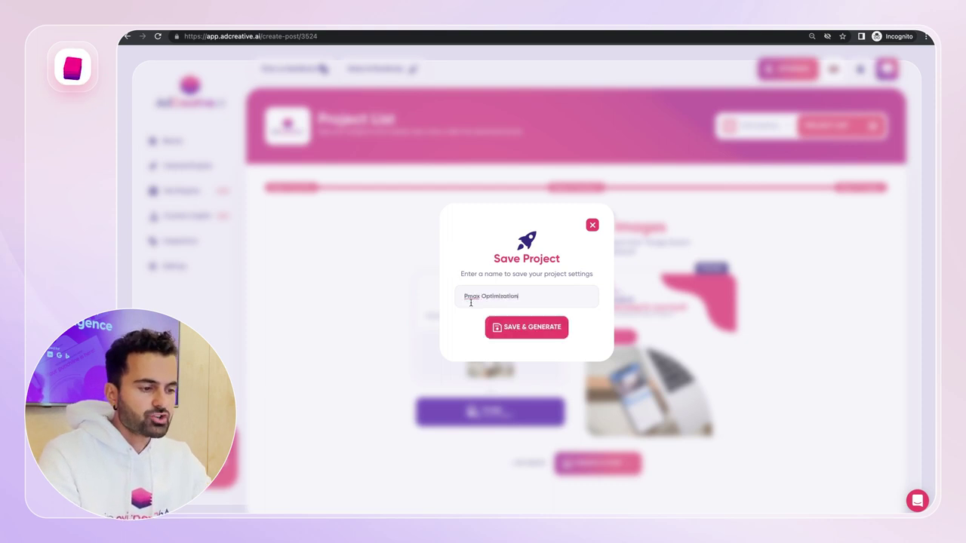
pyautogui.click(494, 327)
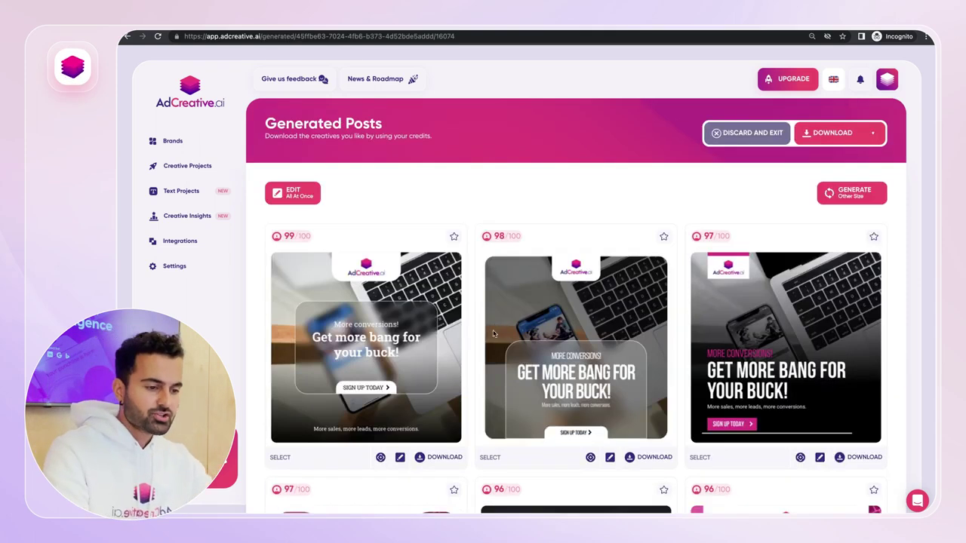
# Step: Look through the generated posts and download the pink creative scored 97/100
pyautogui.scroll(-7, 479, 271)
pyautogui.scroll(8, 479, 272)
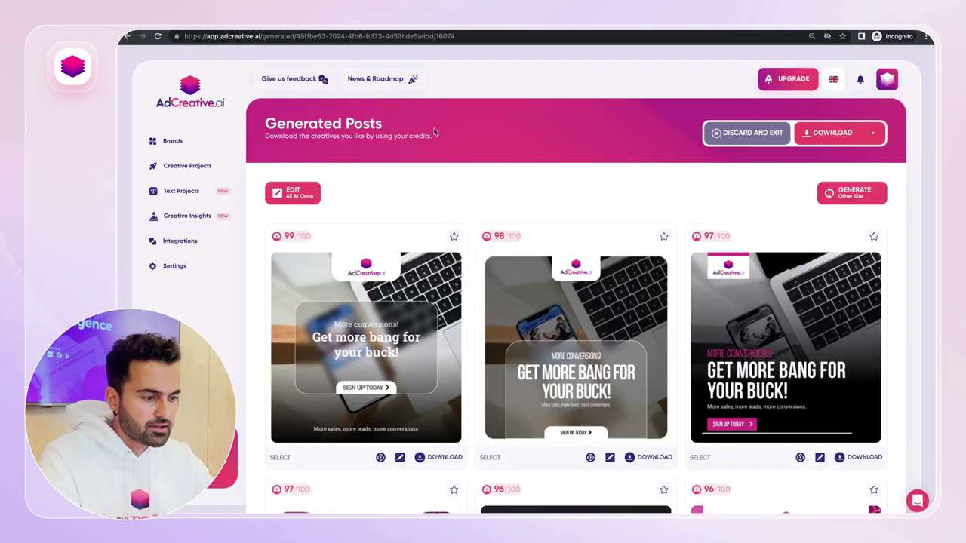
pyautogui.scroll(-5, 496, 189)
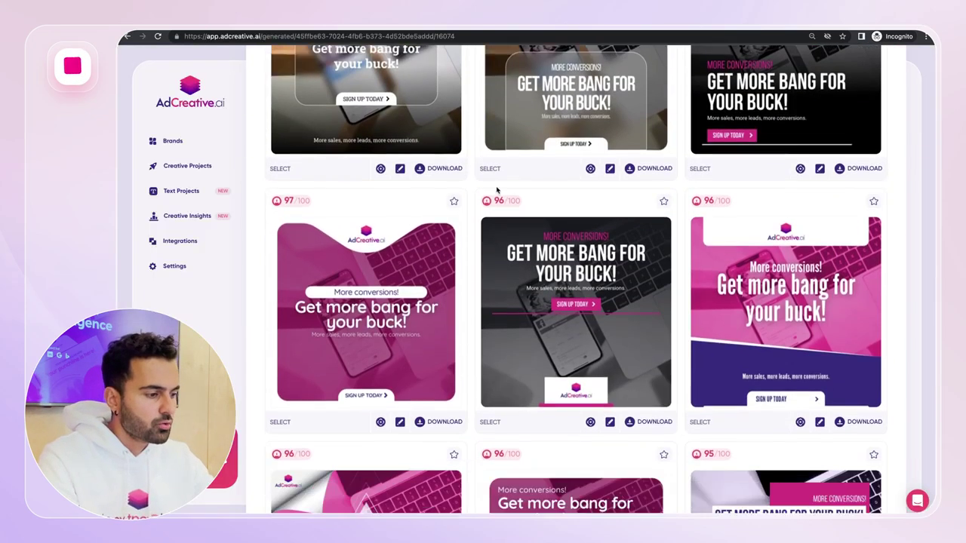
pyautogui.scroll(-1, 497, 190)
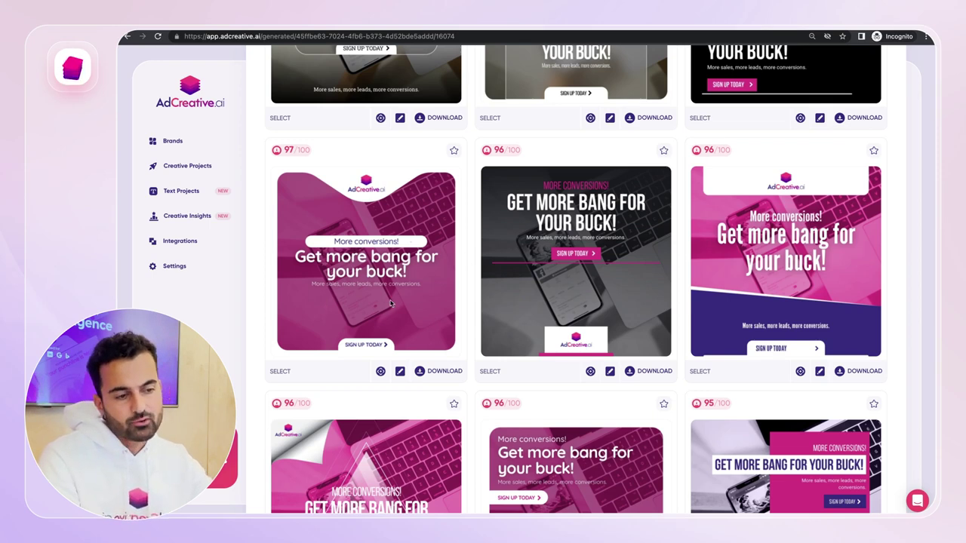
pyautogui.click(441, 373)
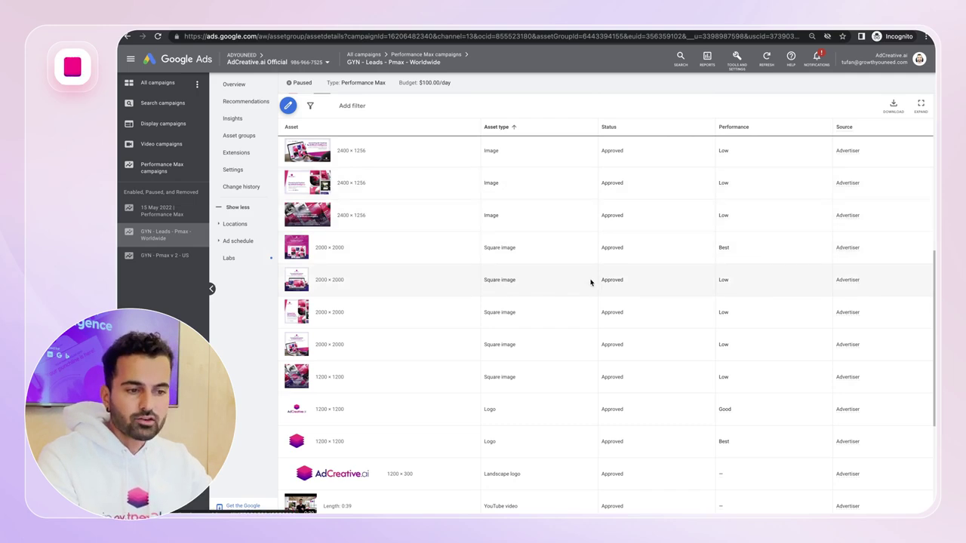
# Step: Open the image selection for editing Asset Group 1's assets in the GYN - Leads - Pmax - Worldwide campaign and deselect 1a.png
pyautogui.scroll(5, 591, 281)
pyautogui.click(259, 136)
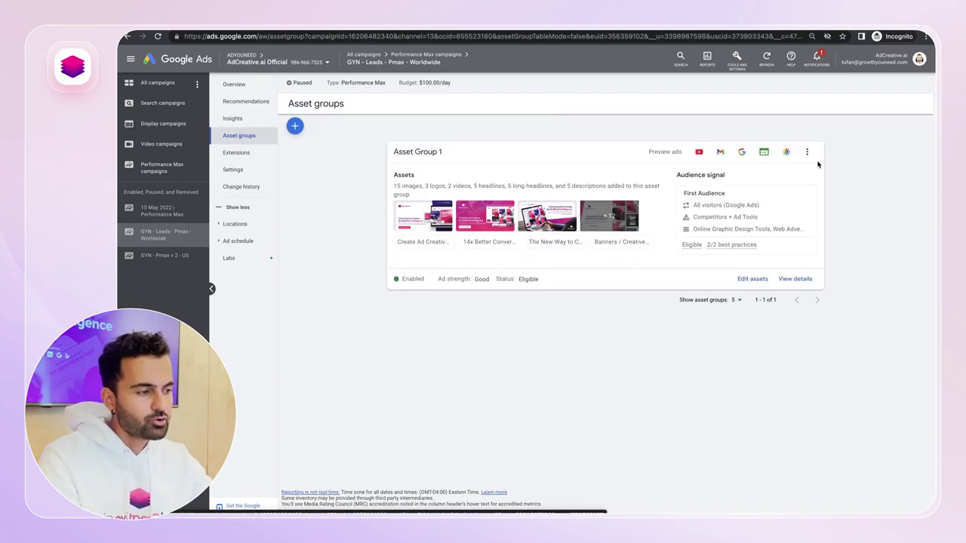
pyautogui.click(757, 280)
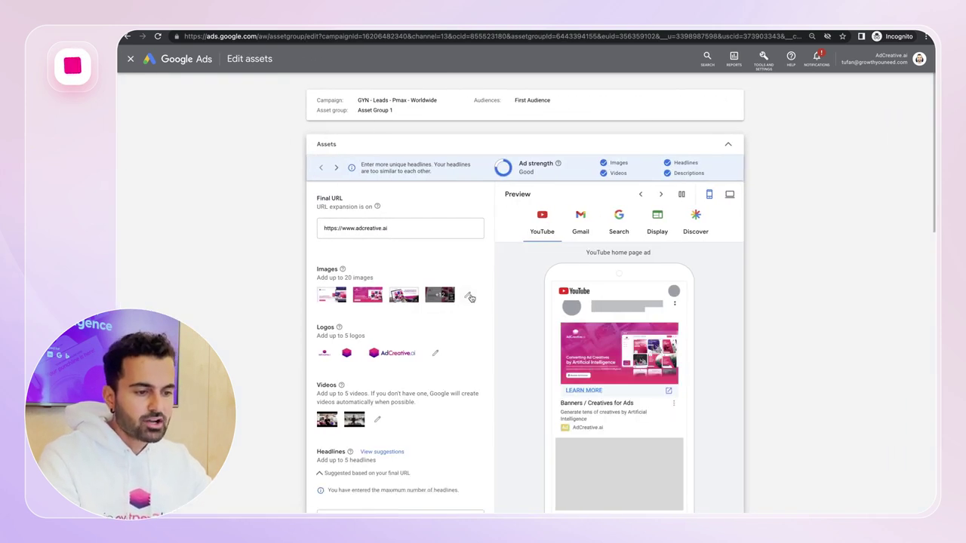
pyautogui.click(468, 296)
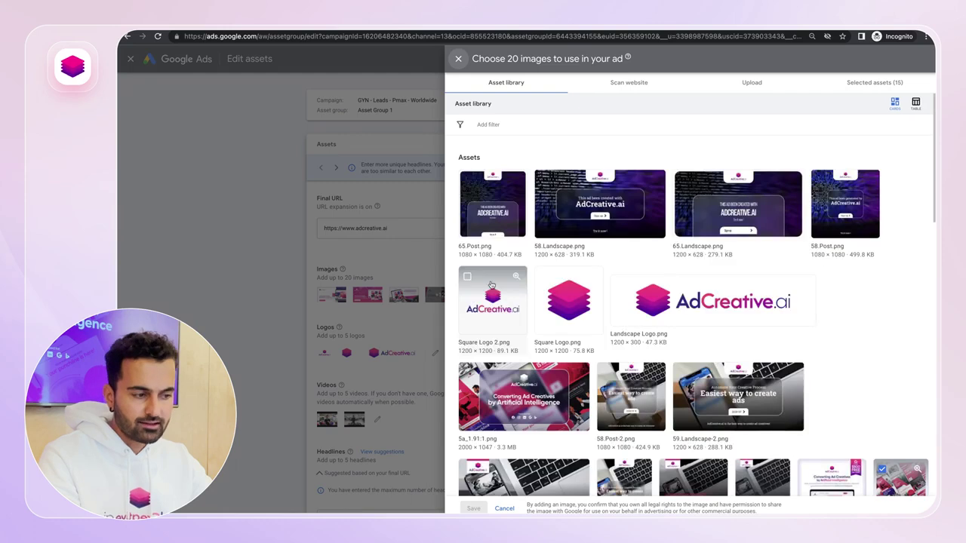
pyautogui.scroll(-12, 604, 317)
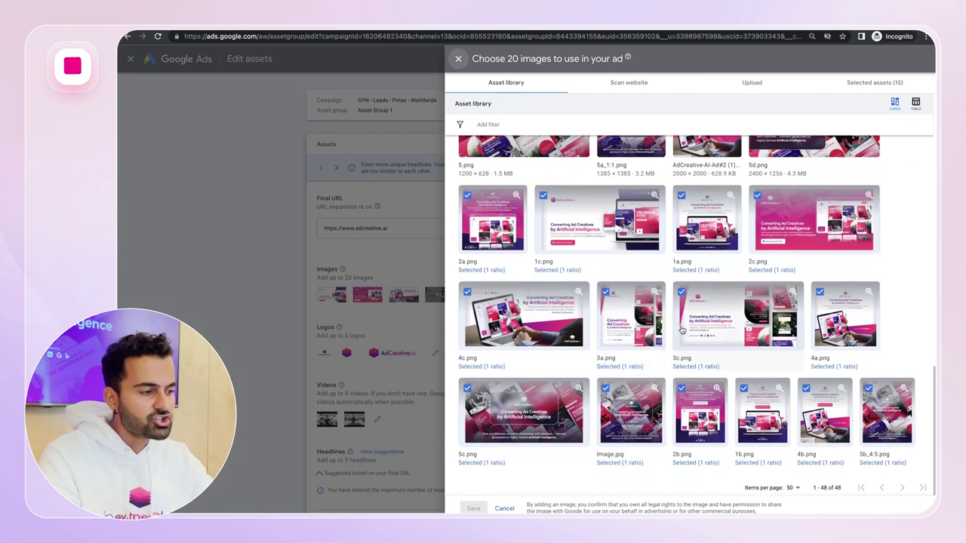
pyautogui.click(681, 196)
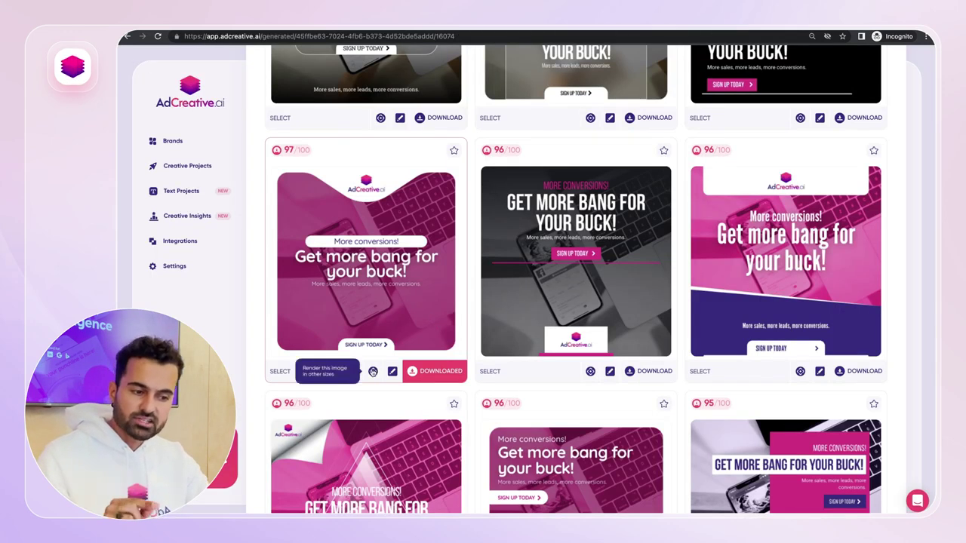
# Step: Switch to AdCreative.ai, download the pink 97/100 creative in the vertical post and landscape sizes, and view the downloaded images
pyautogui.click(373, 371)
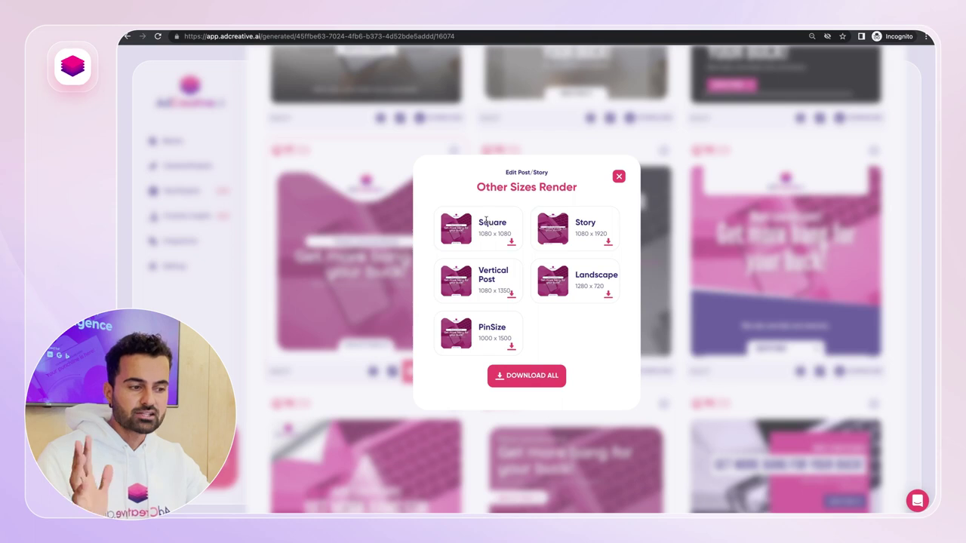
pyautogui.click(608, 294)
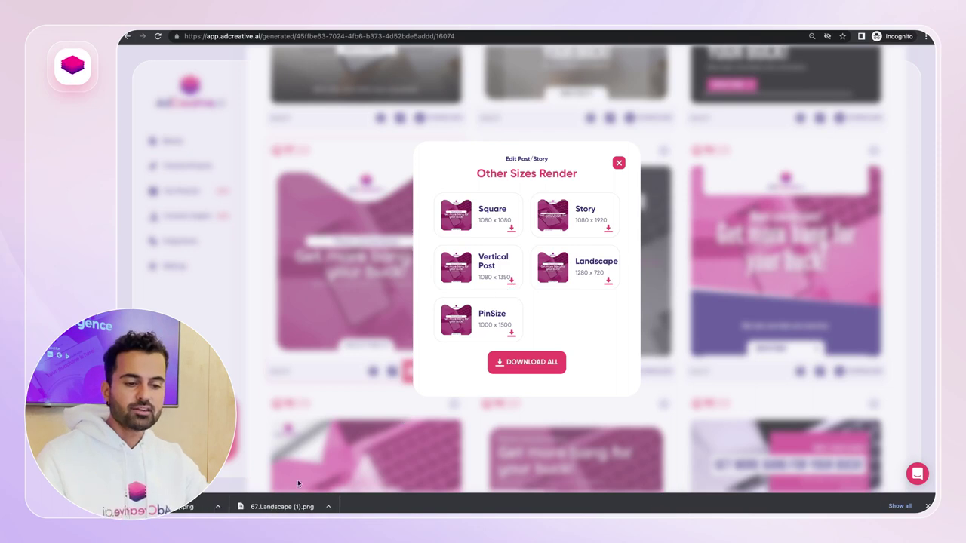
pyautogui.click(197, 507)
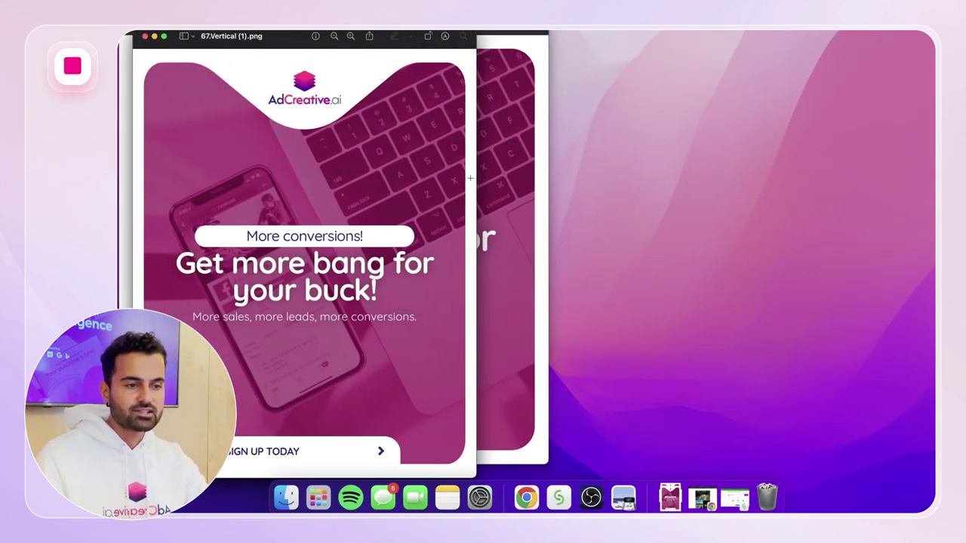
pyautogui.hotkey('ctrl', 'Right')
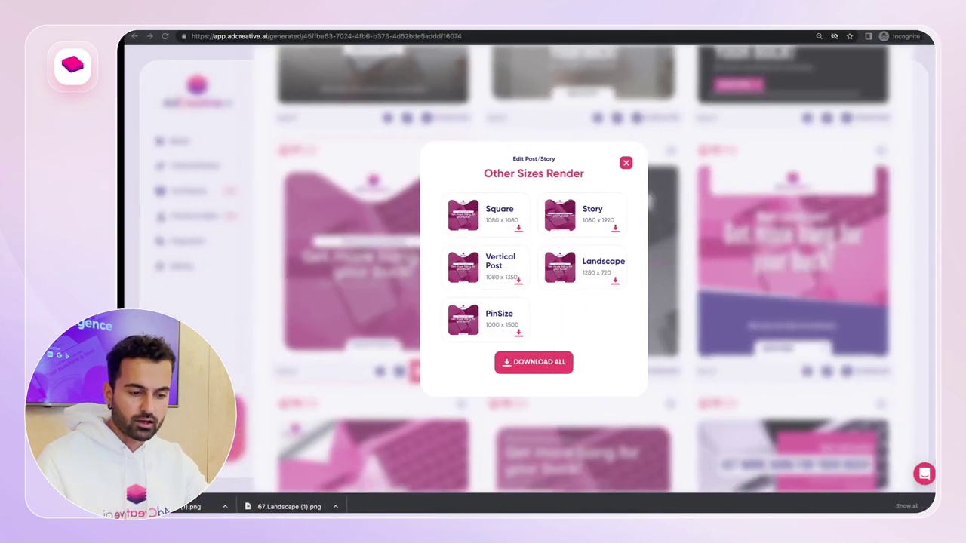
pyautogui.hotkey('ctrl', 'Left')
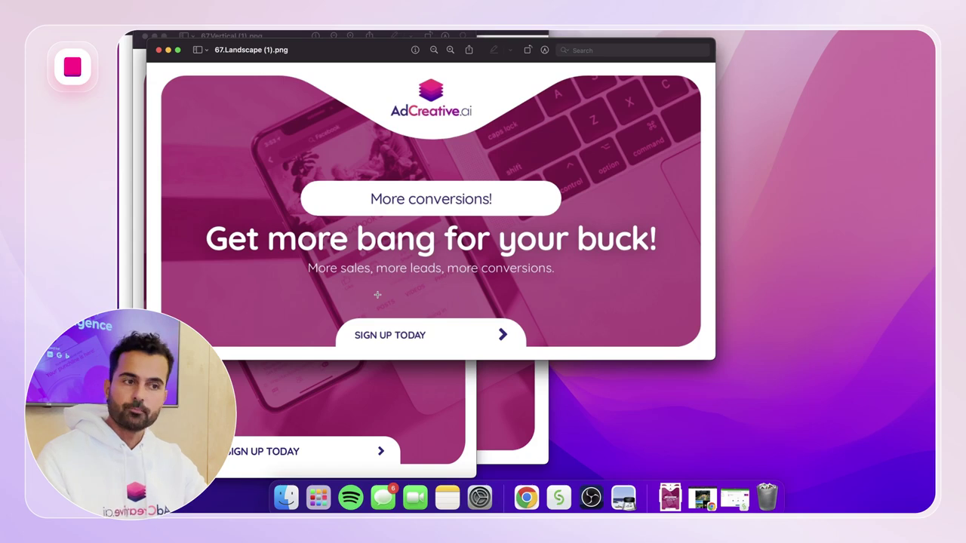
pyautogui.hotkey('ctrl', 'Right')
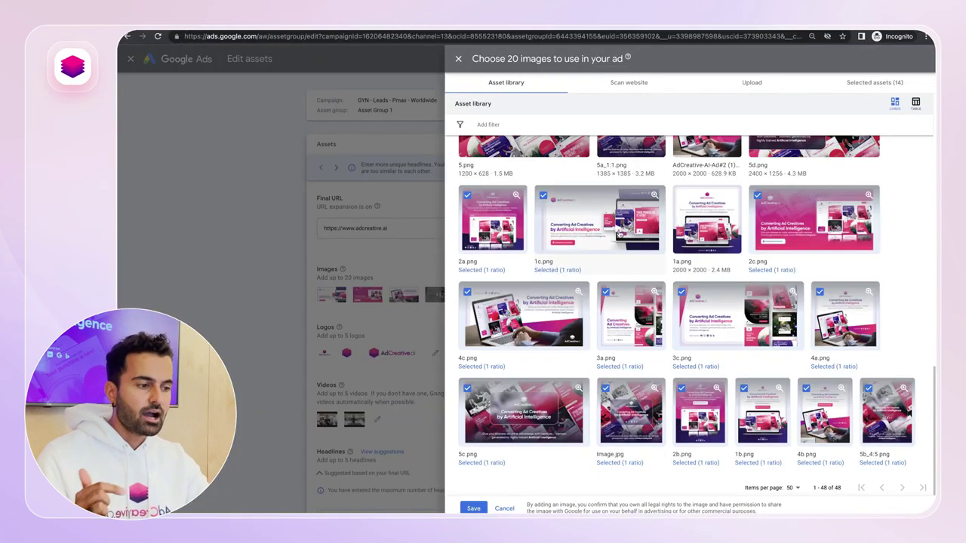
# Step: Back in Google Ads, remove 1c.png from the selected images and open the image upload, discarding the selection changes
pyautogui.click(615, 231)
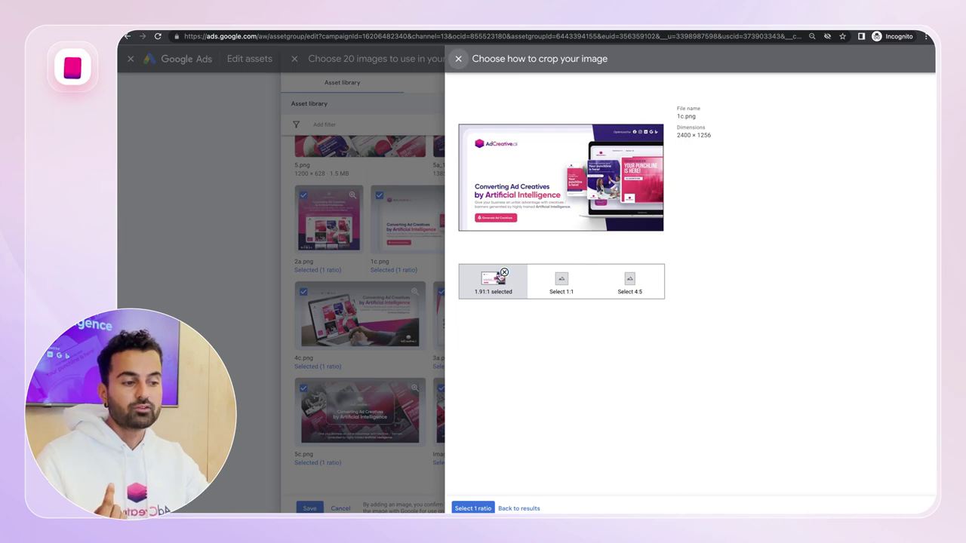
pyautogui.click(502, 275)
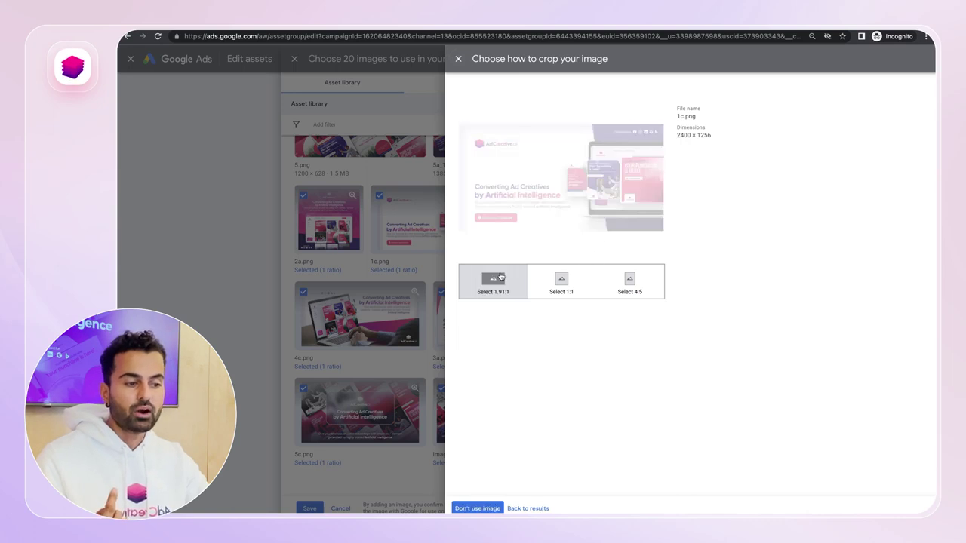
pyautogui.click(476, 507)
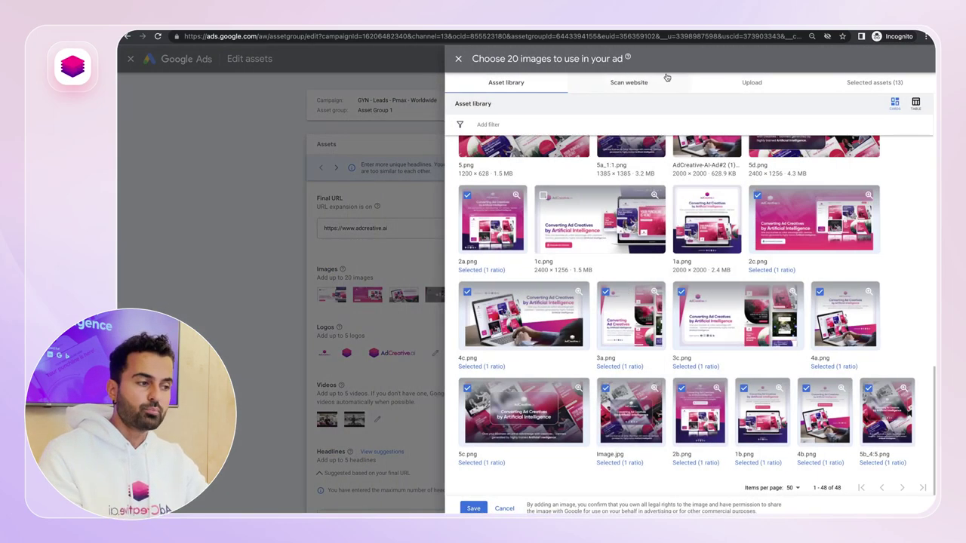
pyautogui.click(752, 82)
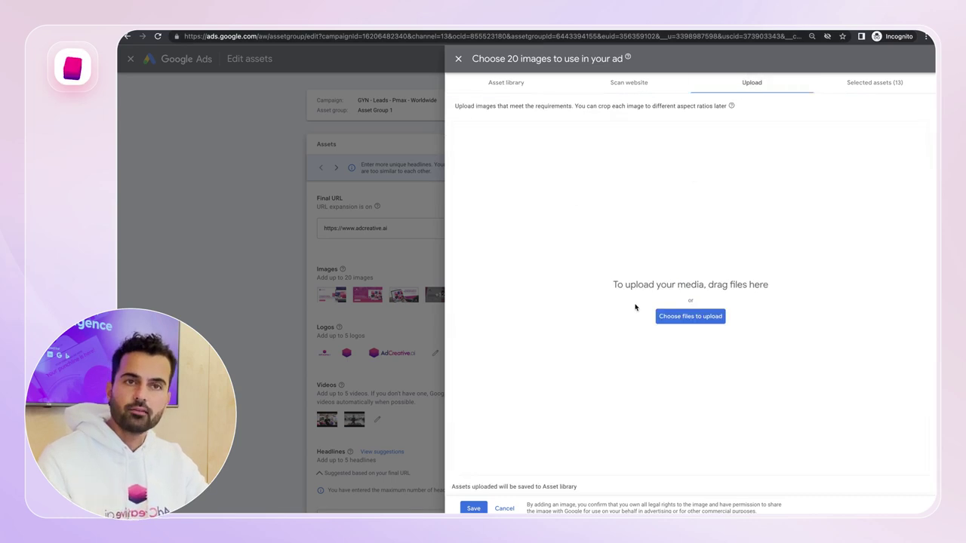
pyautogui.click(459, 59)
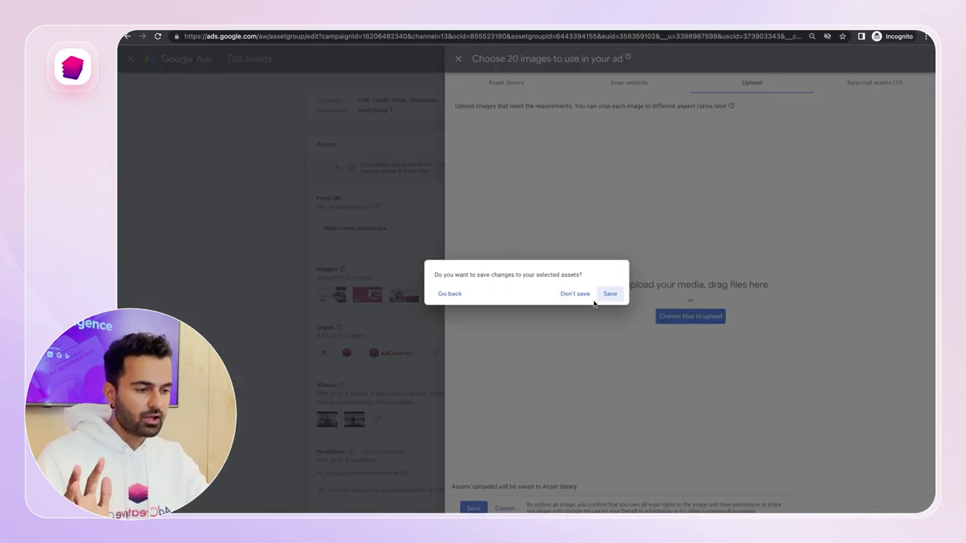
pyautogui.click(579, 295)
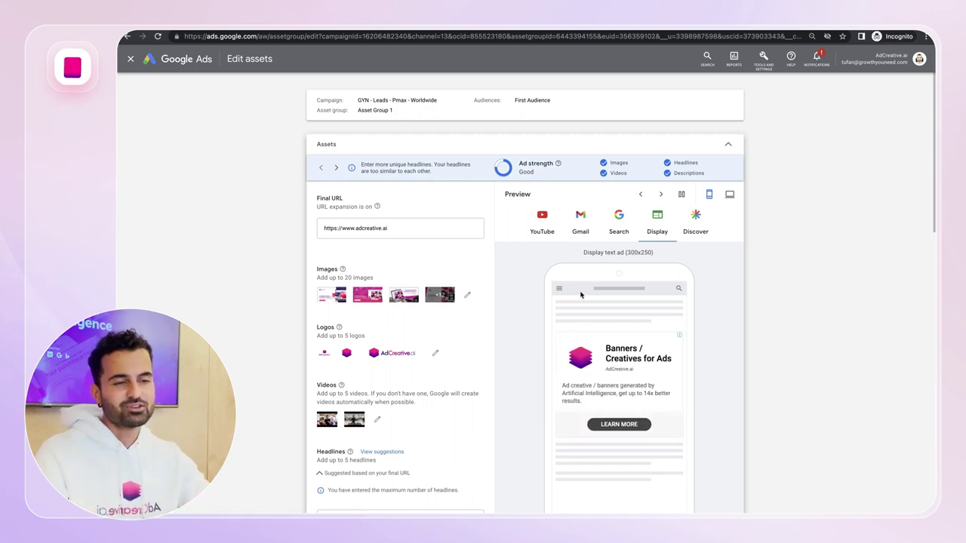
# Step: Close the asset editor and open the asset details of Asset Group 1 in the "15 May 2022 | Performance Max" campaign
pyautogui.click(131, 60)
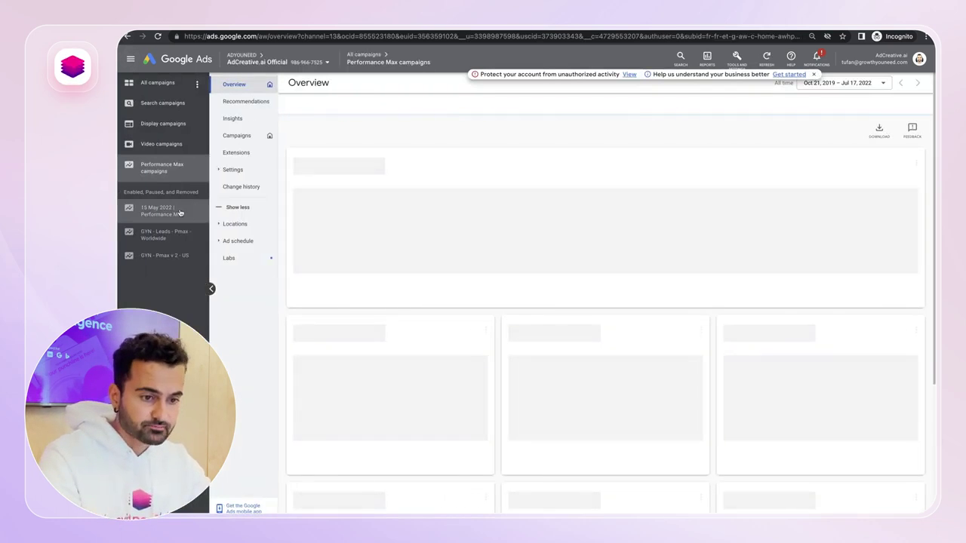
pyautogui.click(179, 212)
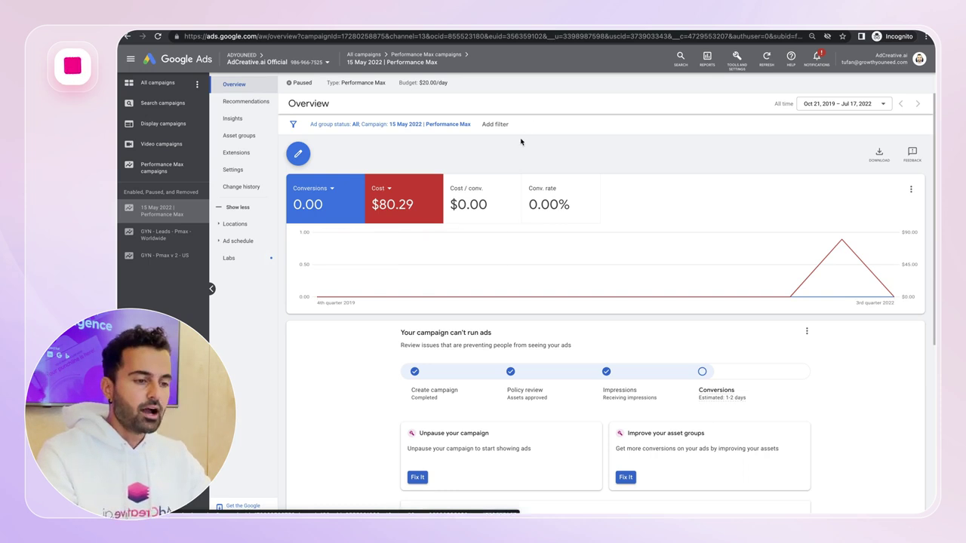
pyautogui.click(245, 136)
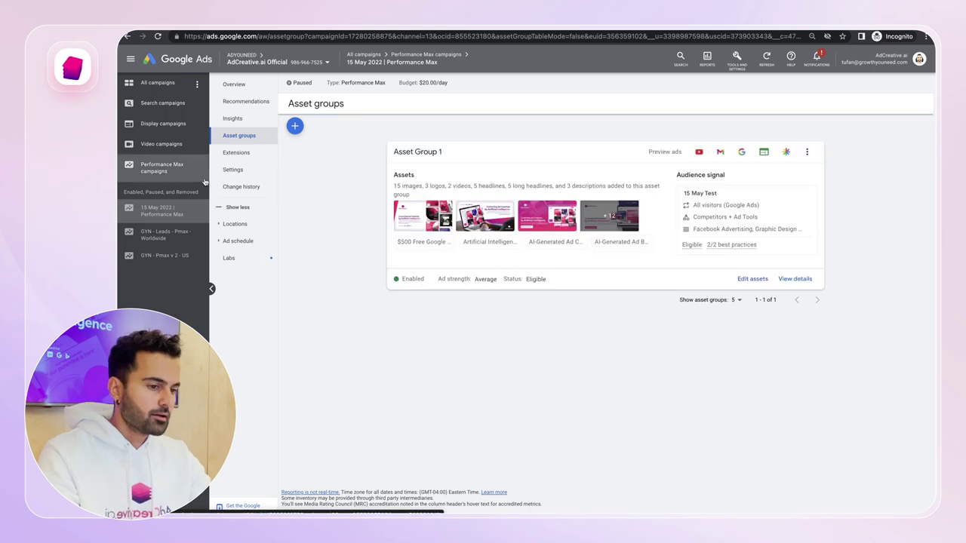
pyautogui.click(795, 279)
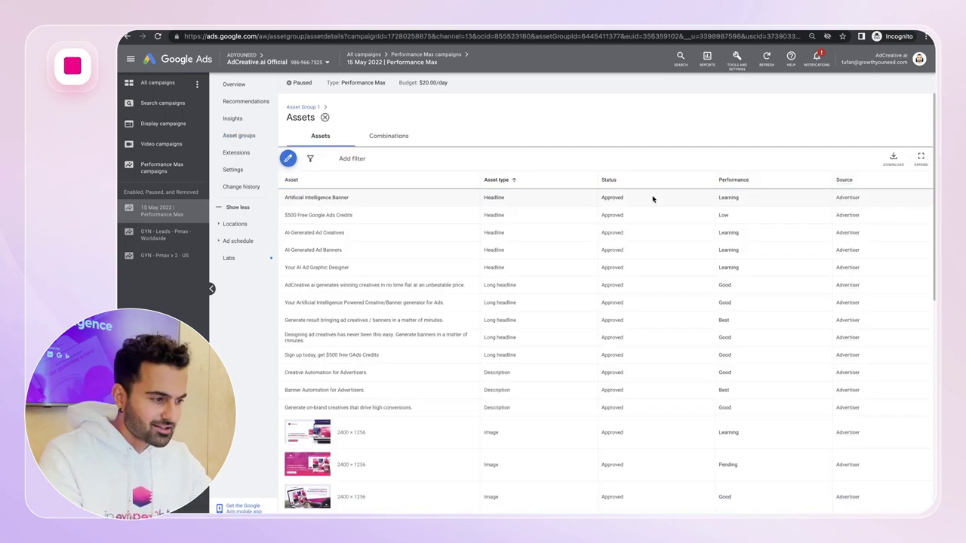
# Step: Examine the performance ratings of the listed assets and highlight the "$500 Free Google Ads Credits" headline
pyautogui.scroll(-5, 653, 199)
pyautogui.scroll(5, 653, 198)
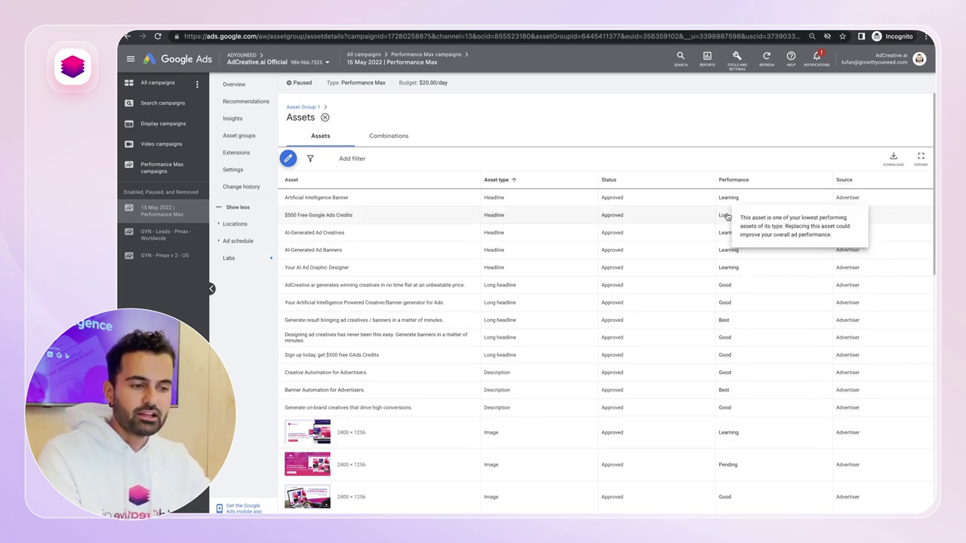
pyautogui.click(235, 223)
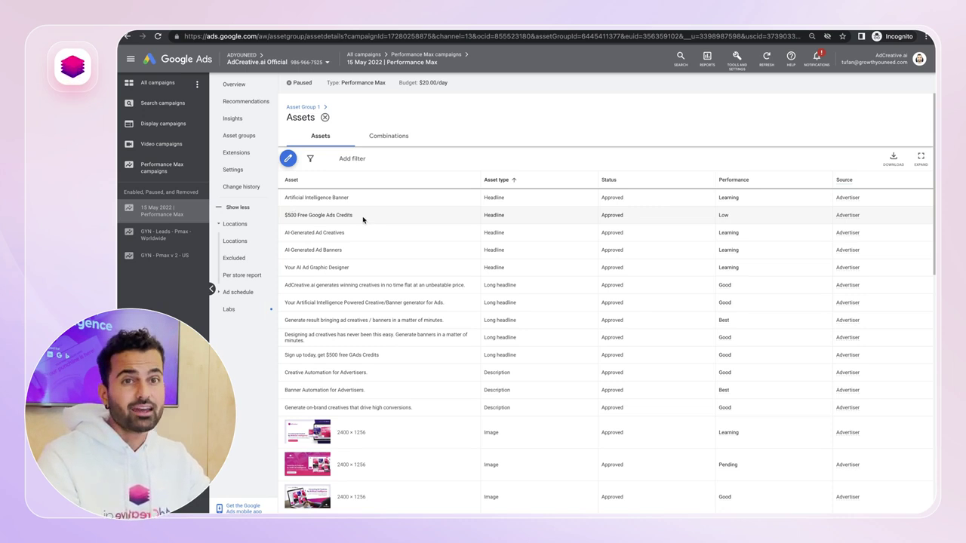
pyautogui.moveTo(363, 219); pyautogui.dragTo(282, 216)
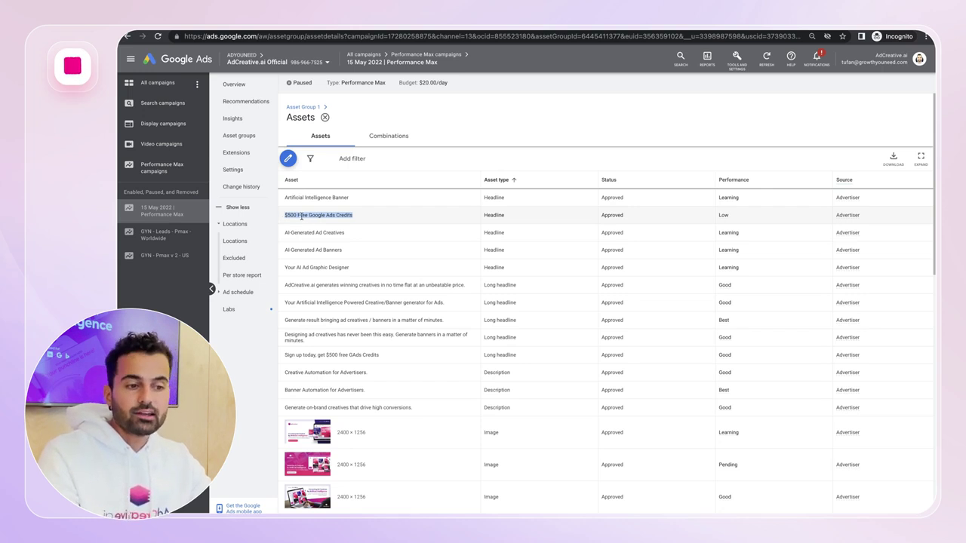
# Step: Open Asset Group 1's assets for editing, look through the headlines, and select the text of "AI-Generated Ad Banners"
pyautogui.click(240, 135)
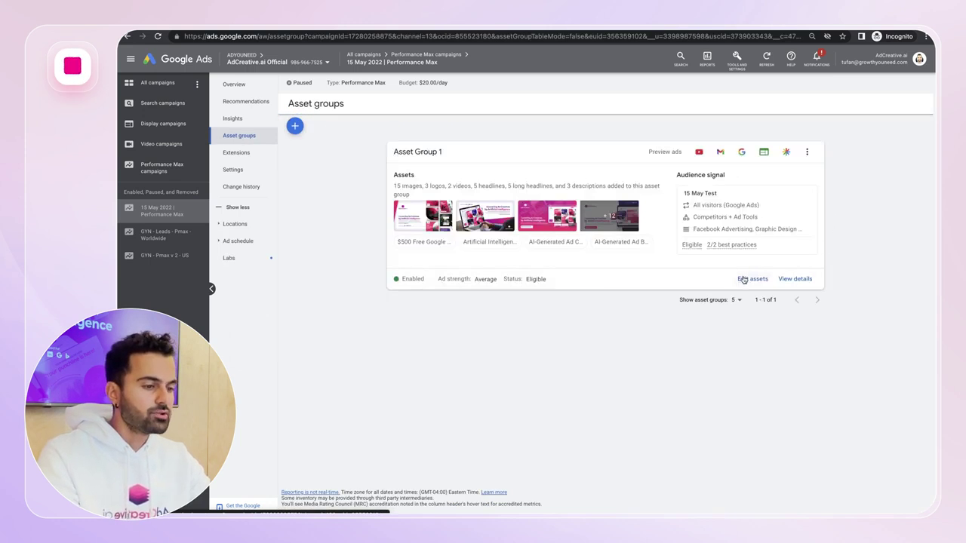
pyautogui.click(743, 279)
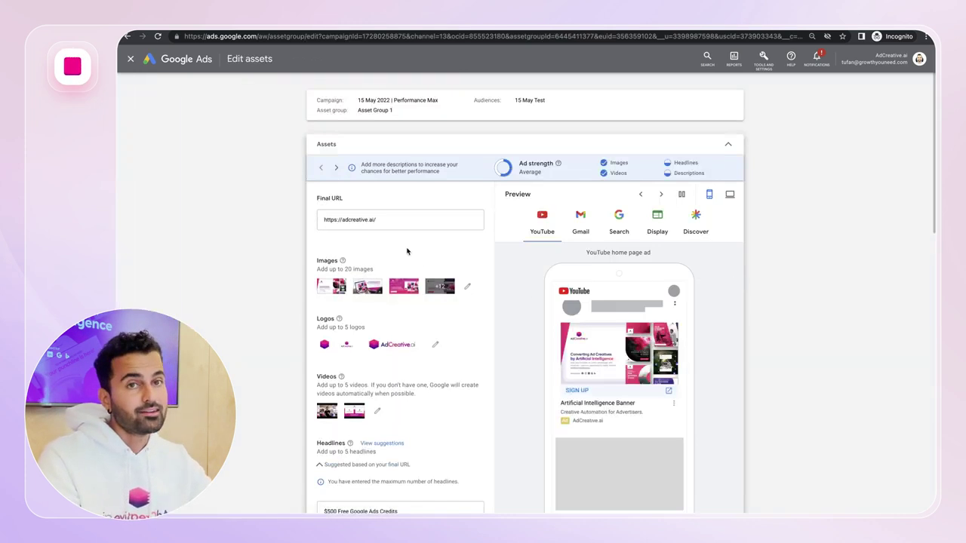
pyautogui.scroll(-3, 411, 218)
pyautogui.scroll(-3, 410, 219)
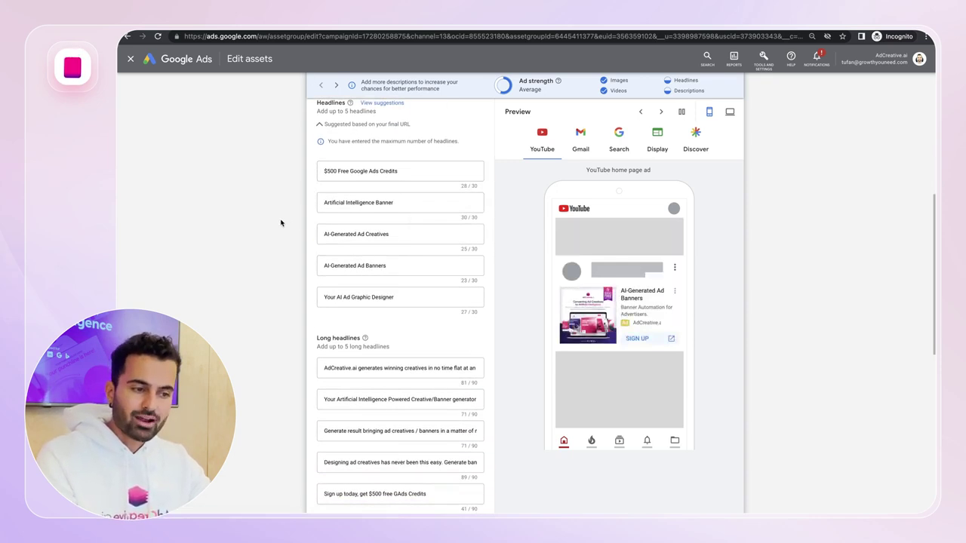
pyautogui.scroll(6, 268, 265)
pyautogui.scroll(-7, 268, 265)
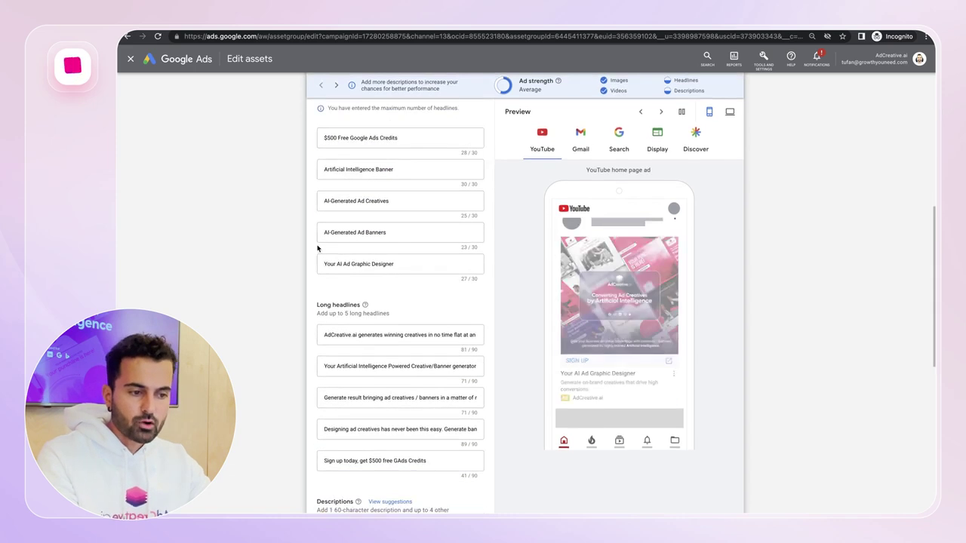
pyautogui.doubleClick(402, 235)
pyautogui.click(402, 235)
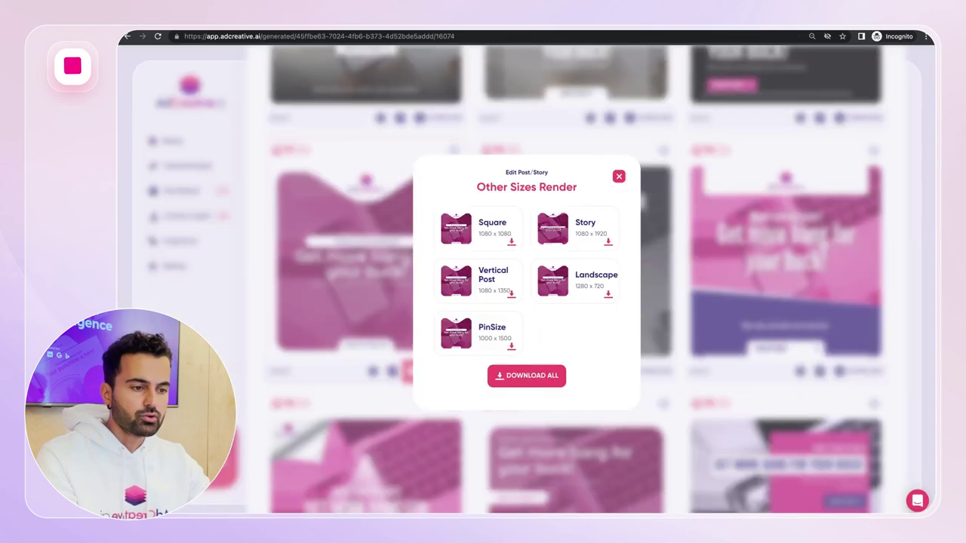
# Step: Switch to AdCreative.ai and start a new text project, entering "AdCreative.ai" as the name
pyautogui.click(619, 176)
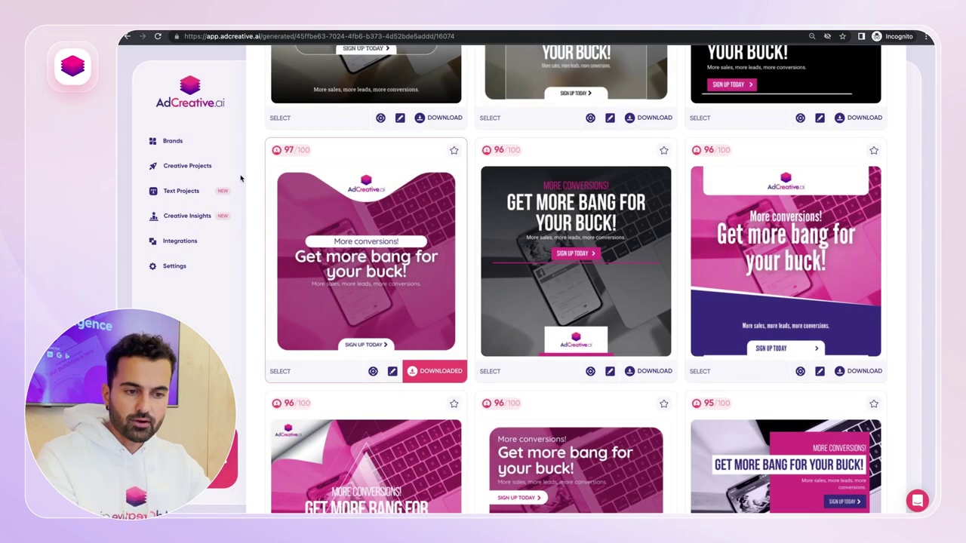
pyautogui.click(181, 191)
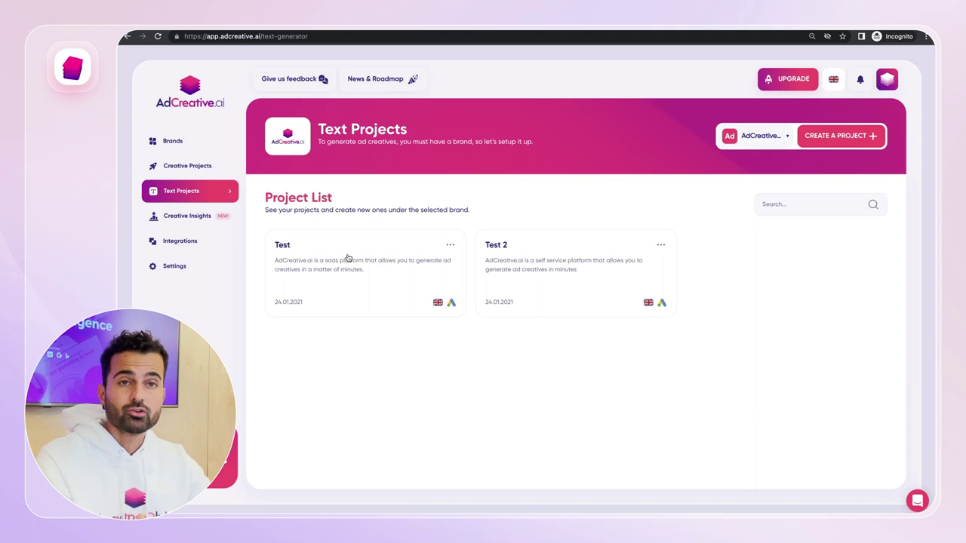
pyautogui.click(842, 136)
pyautogui.click(474, 276)
pyautogui.write('Ad')
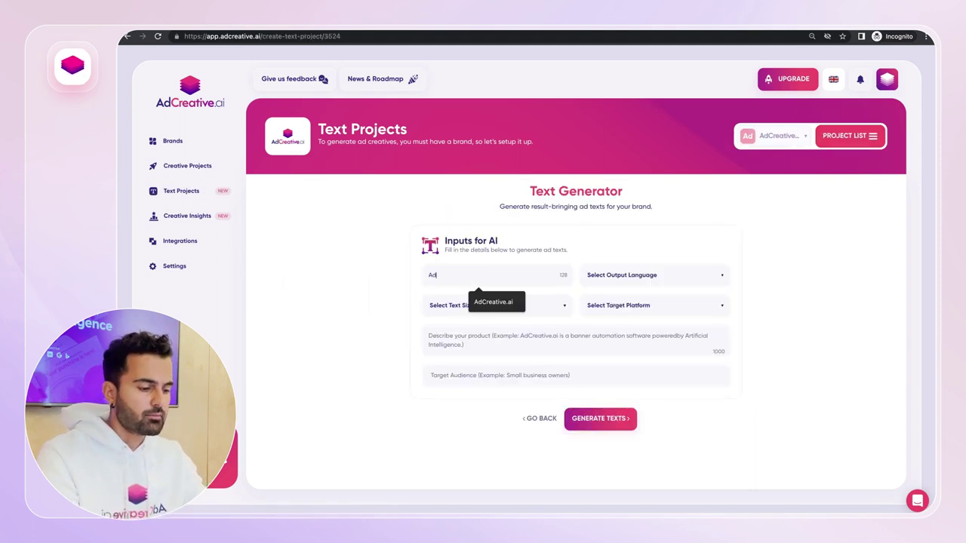
pyautogui.write('Creative.ai')
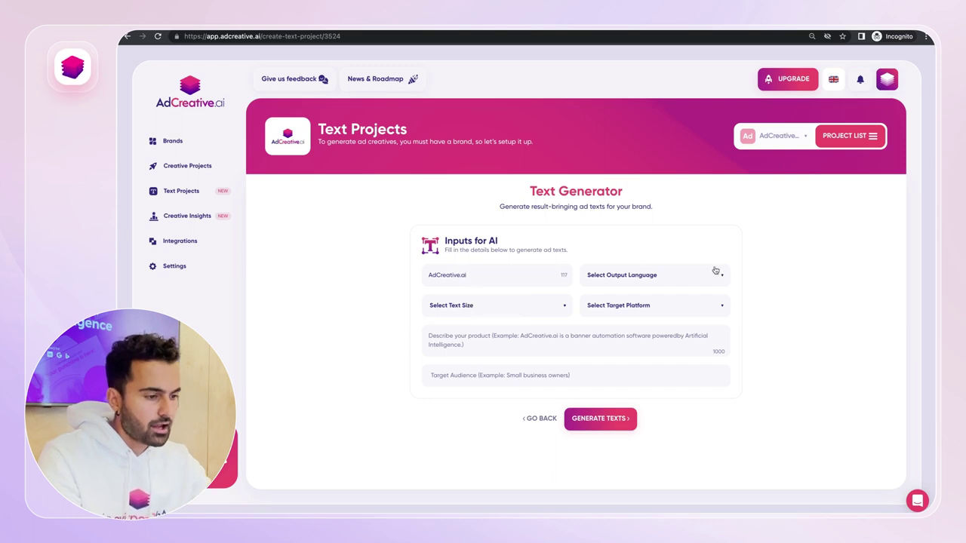
# Step: Set the text project's output language to English and its text size to Ad Headline (up to 60 characters)
pyautogui.click(715, 273)
pyautogui.click(607, 296)
pyautogui.click(525, 313)
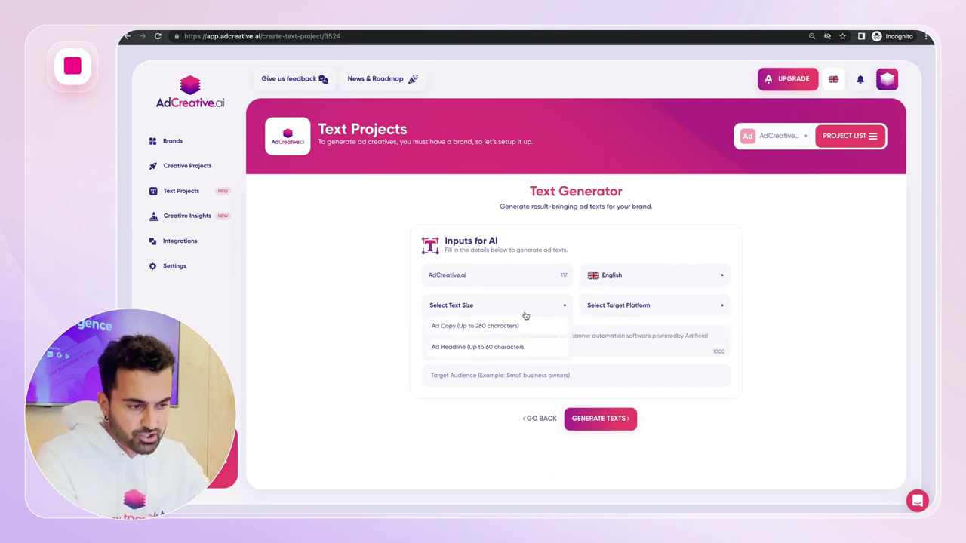
pyautogui.click(495, 347)
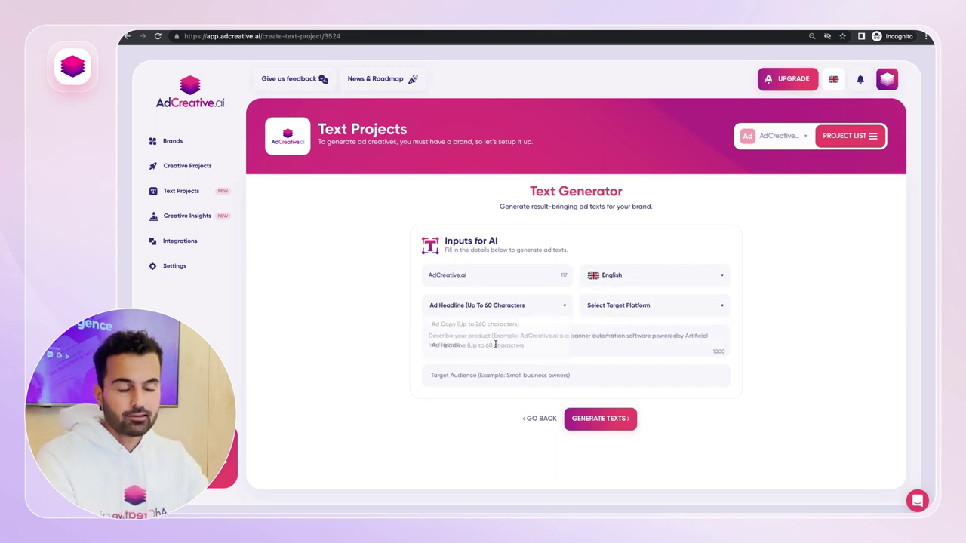
# Step: Set the target platform to Google and describe the product as "AdCreative.ai is a Saas platform that allows advertisers to generate ad creatives that sell."
pyautogui.click(629, 309)
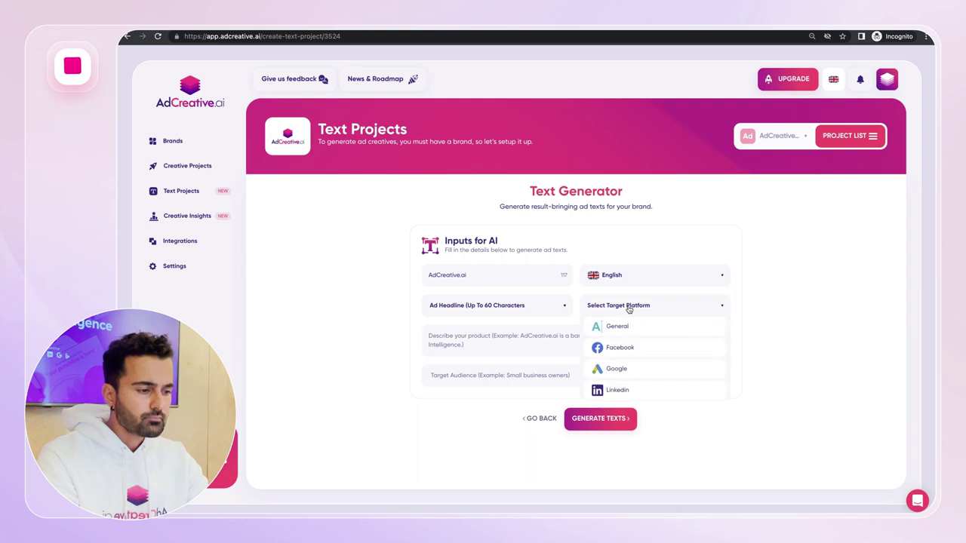
pyautogui.click(616, 369)
pyautogui.click(518, 353)
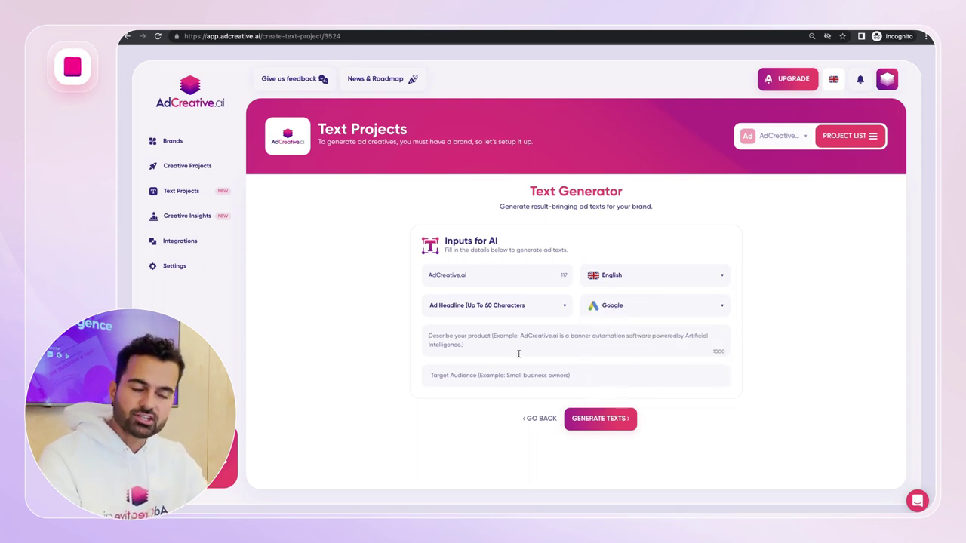
pyautogui.write('Ad')
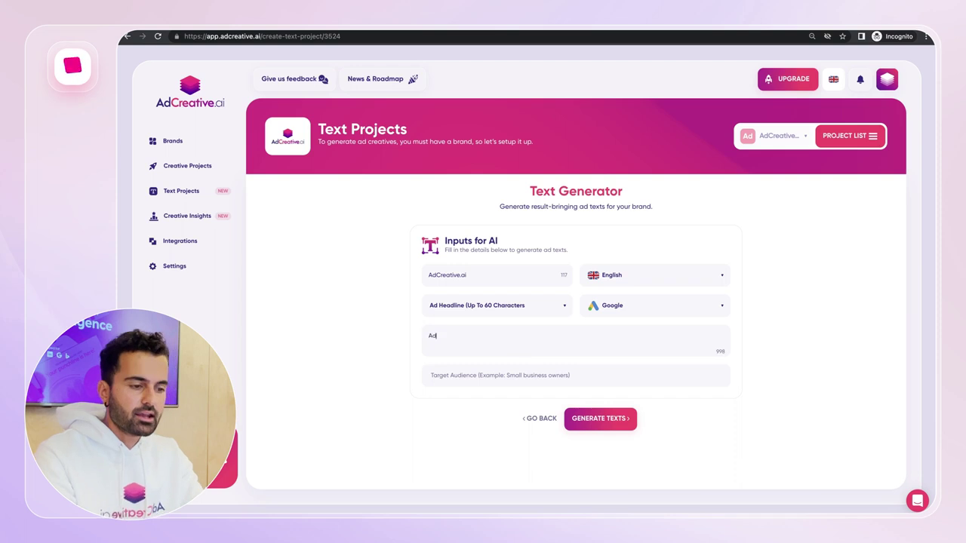
pyautogui.write('Creative.ai is a Saas platform at')
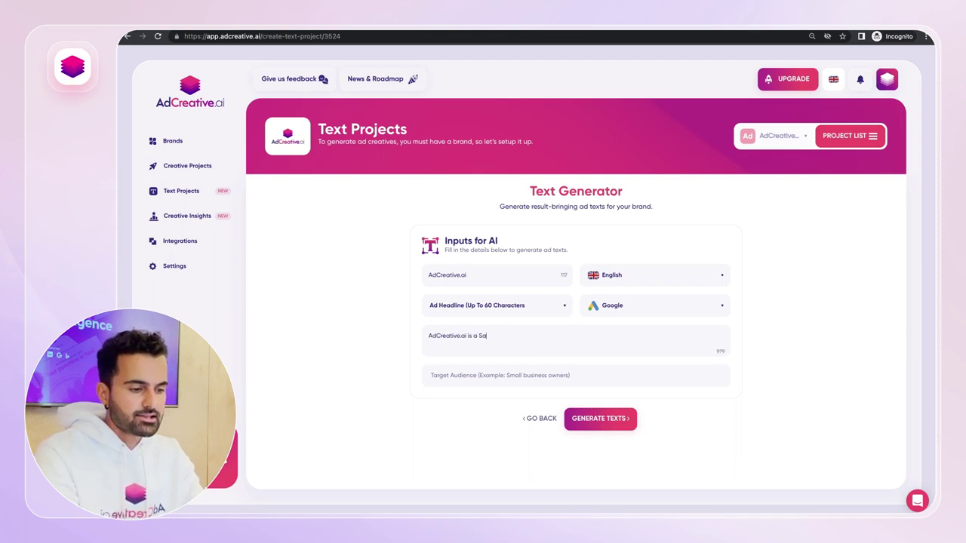
pyautogui.press('BackSpace')
pyautogui.press('BackSpace')
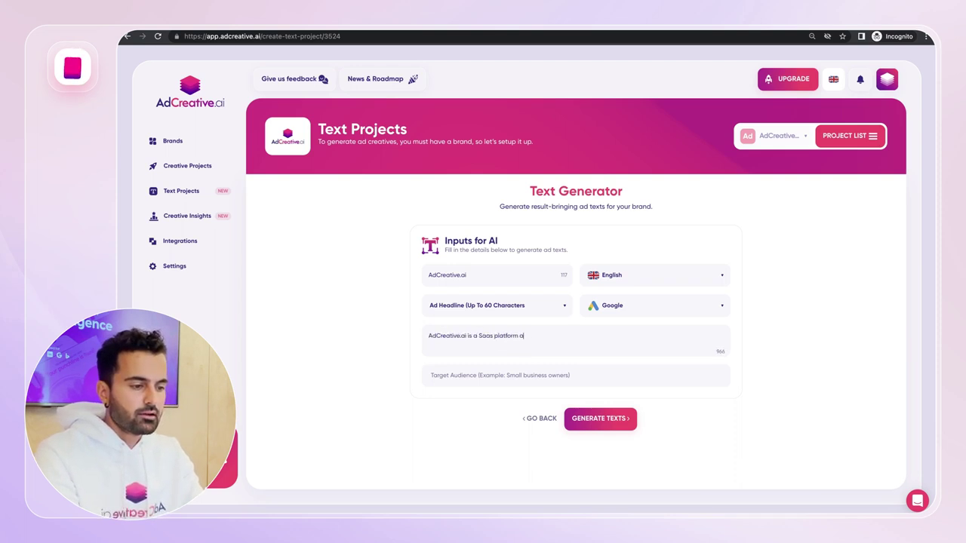
pyautogui.write('that allows advertisers to generate')
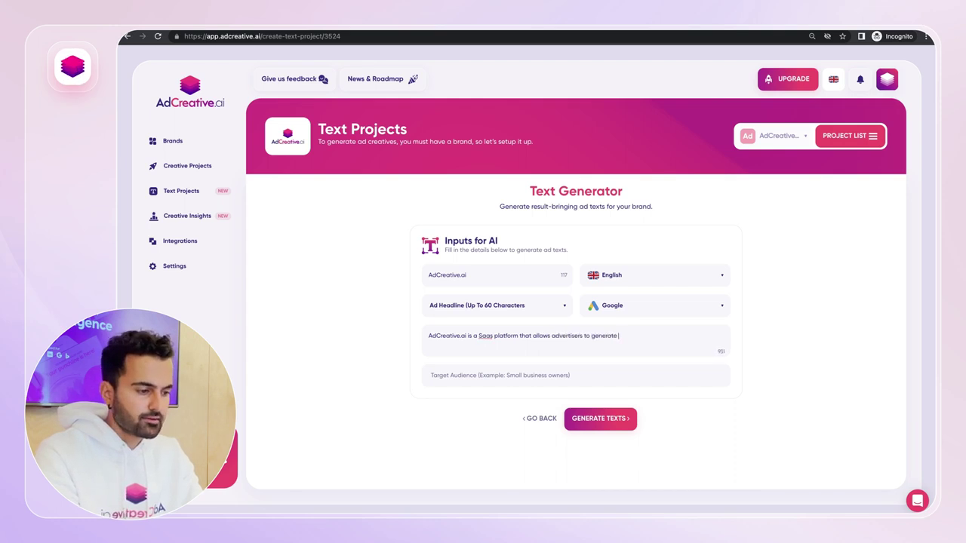
pyautogui.write(' ad creative')
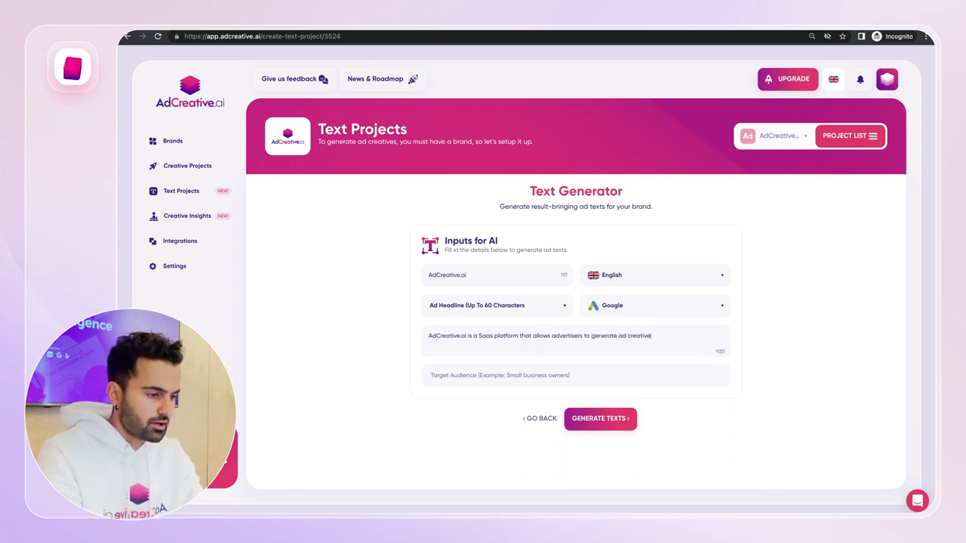
pyautogui.write('s that sell.')
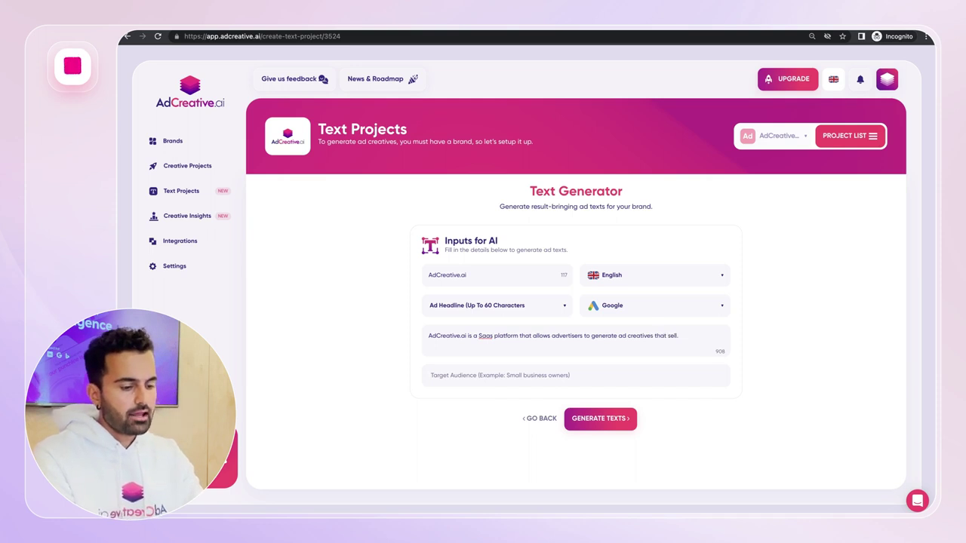
# Step: Enter "advertisers" as the text project's target audience
pyautogui.write('advdertise')
pyautogui.hotkey('ctrl', 'a')
pyautogui.write('adv')
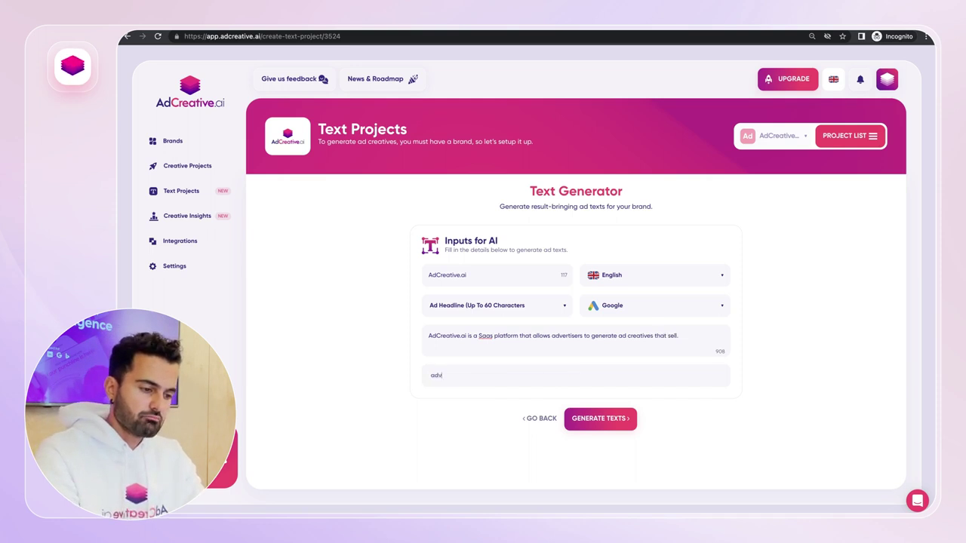
pyautogui.write('ertisers')
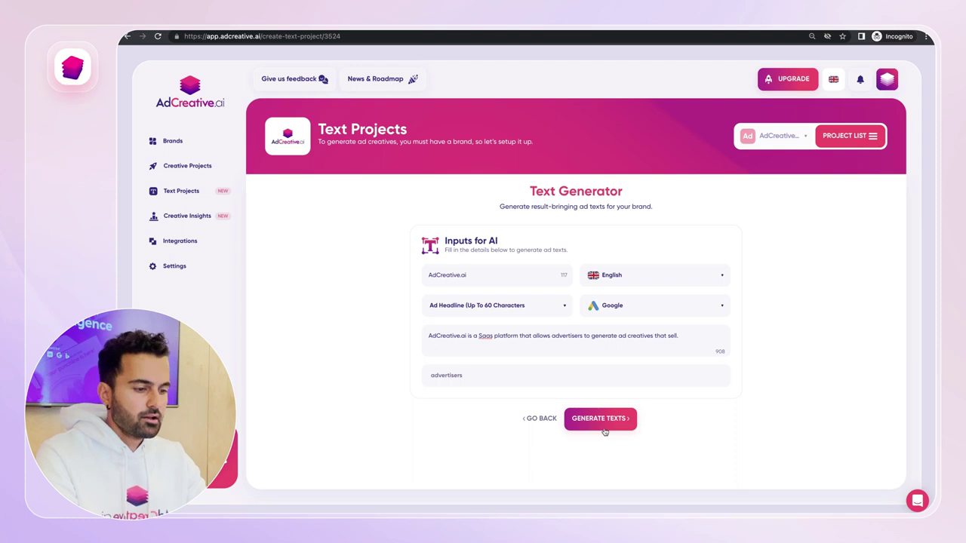
# Step: Generate the texts, saving the project settings under the name "Pmax Optimisation"
pyautogui.click(602, 428)
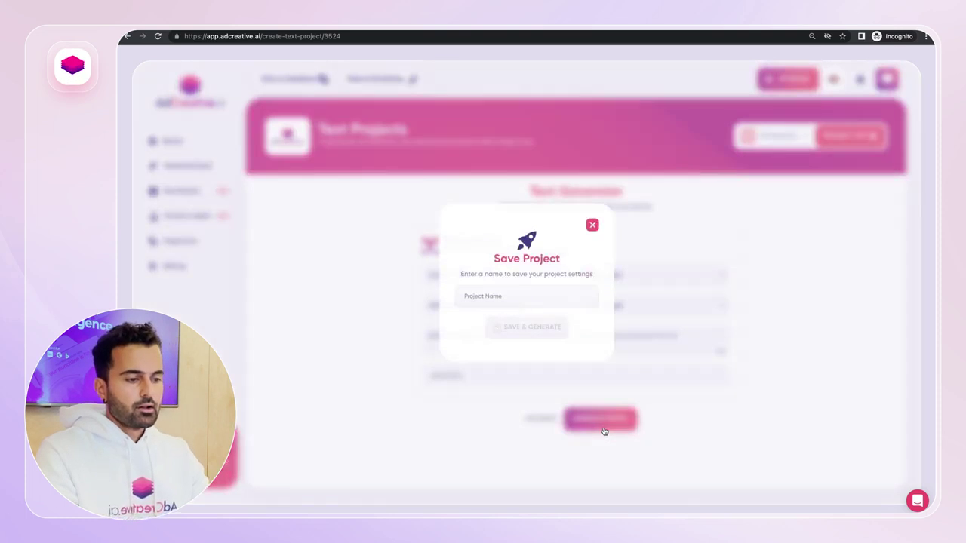
pyautogui.click(538, 295)
pyautogui.write('Pmax Optimizatio')
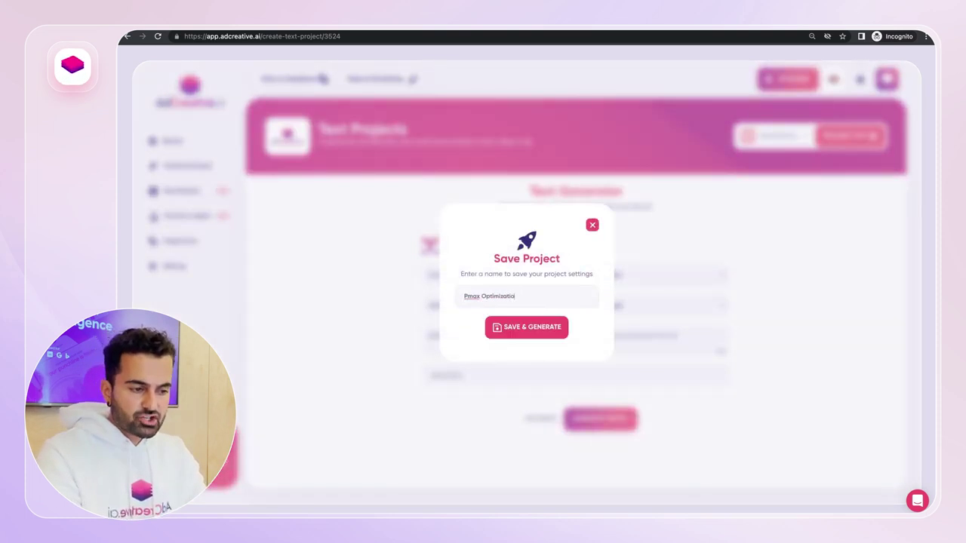
pyautogui.write('n')
pyautogui.click(515, 327)
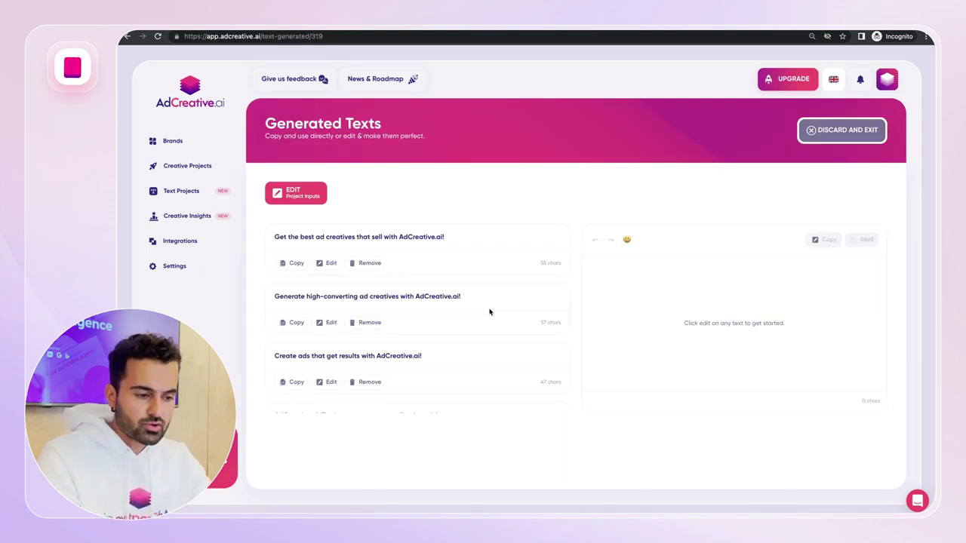
# Step: Review the generated headlines and copy "Create ads that get results with AdCreative.ai!"
pyautogui.scroll(-2, 489, 312)
pyautogui.scroll(2, 489, 311)
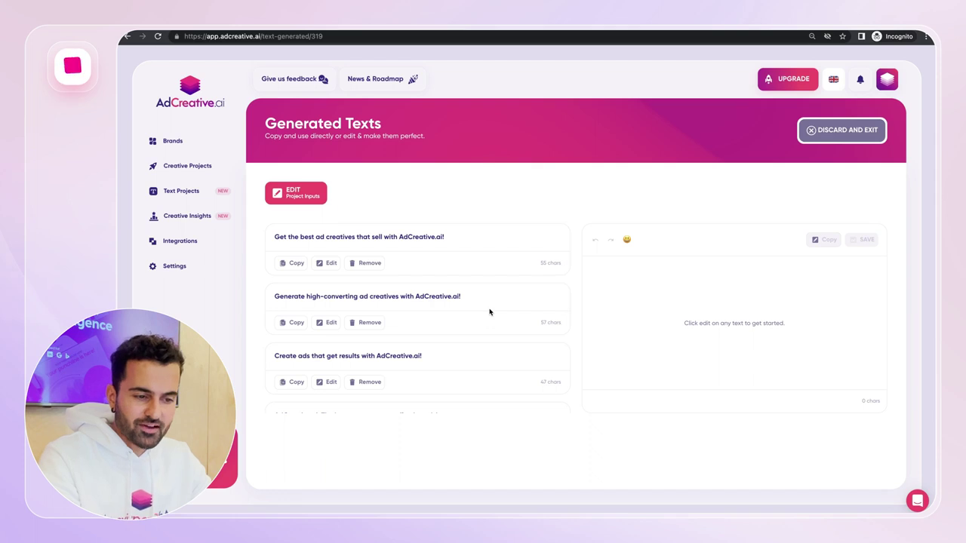
pyautogui.moveTo(272, 357); pyautogui.dragTo(439, 360)
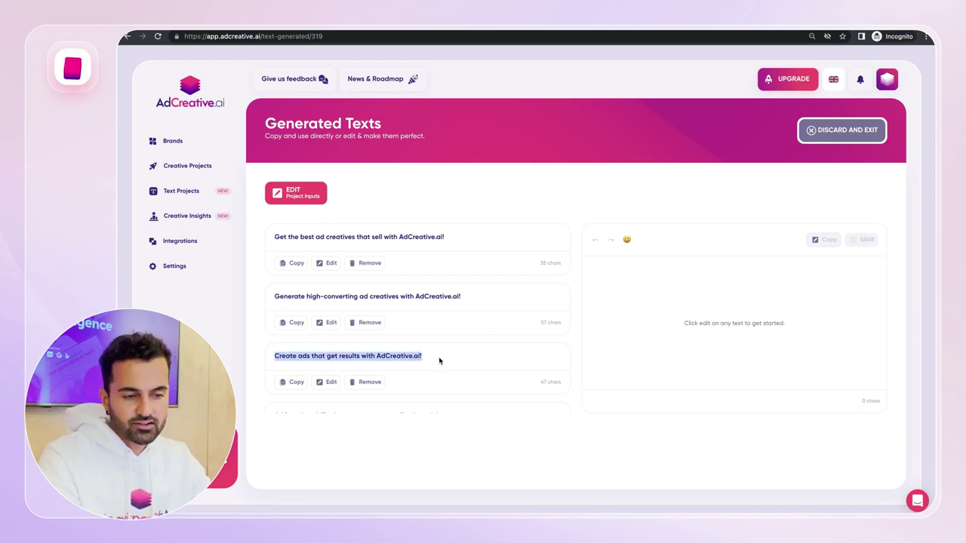
pyautogui.moveTo(273, 296); pyautogui.dragTo(357, 294)
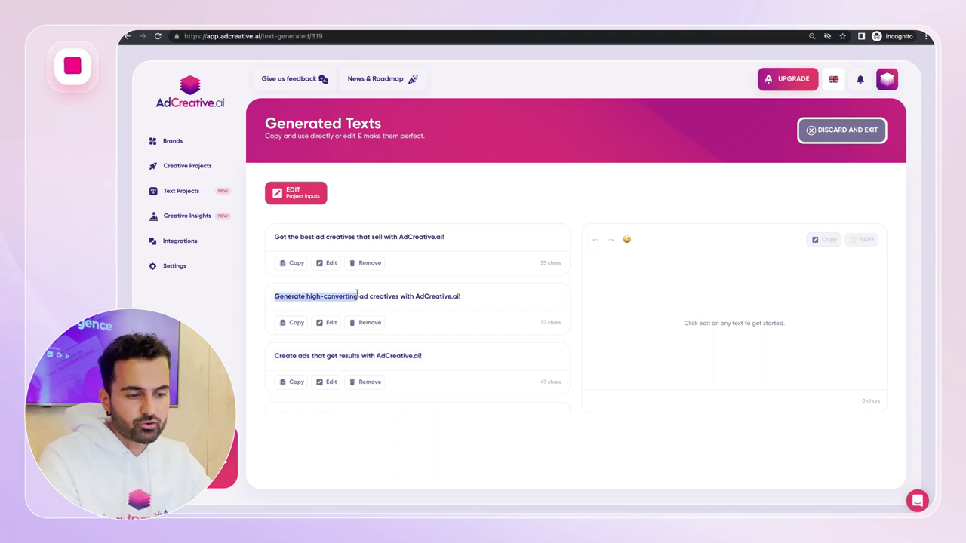
pyautogui.scroll(-2, 356, 294)
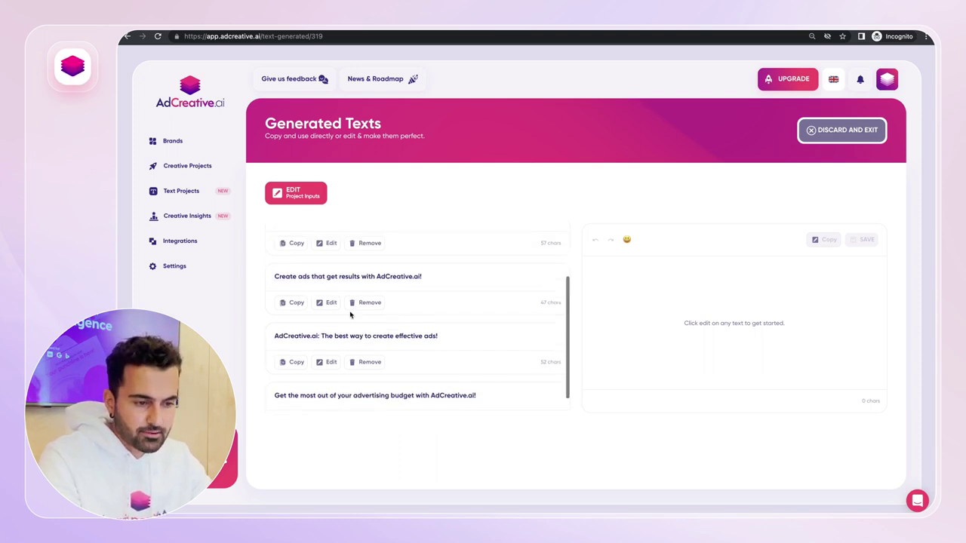
pyautogui.click(291, 305)
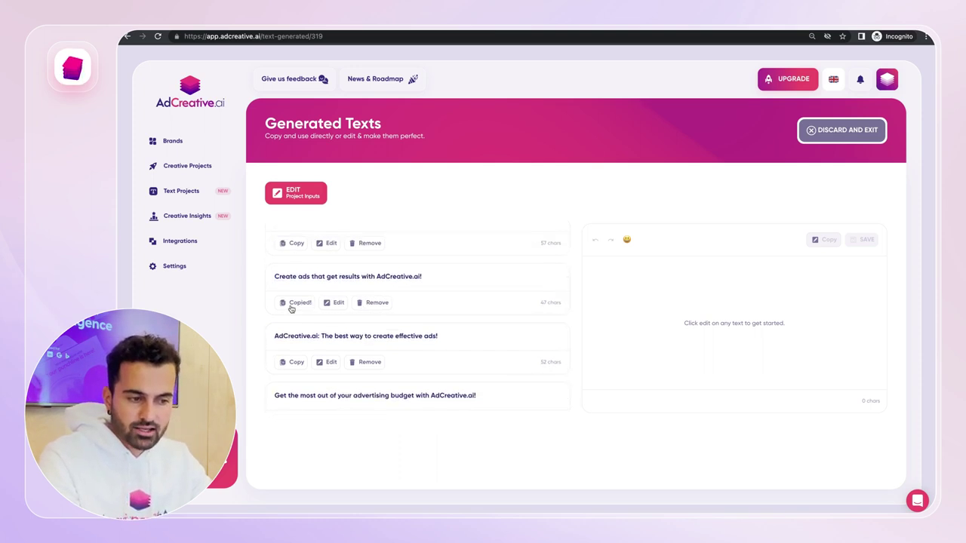
# Step: Open that headline in the text editor, remove its closing exclamation mark, and copy the edited text
pyautogui.click(328, 303)
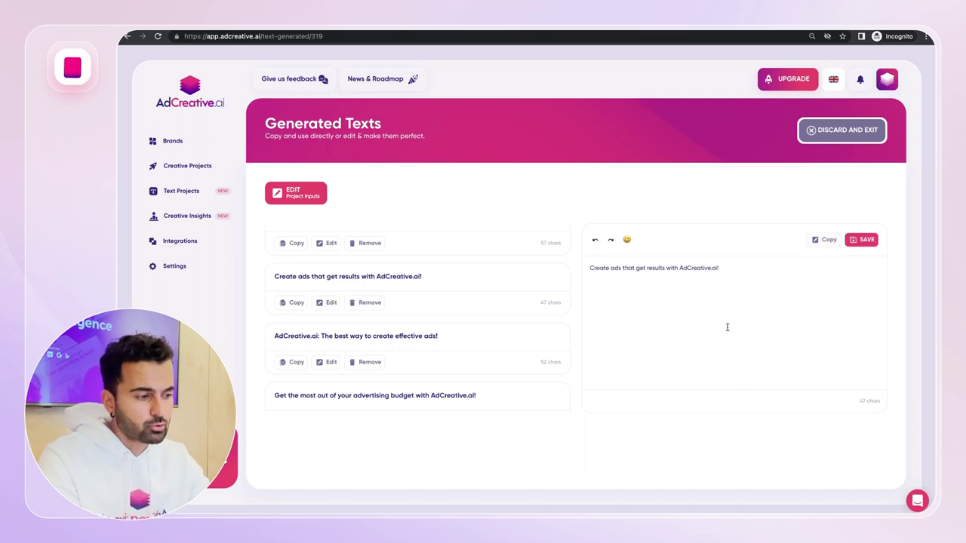
pyautogui.click(742, 267)
pyautogui.press('BackSpace')
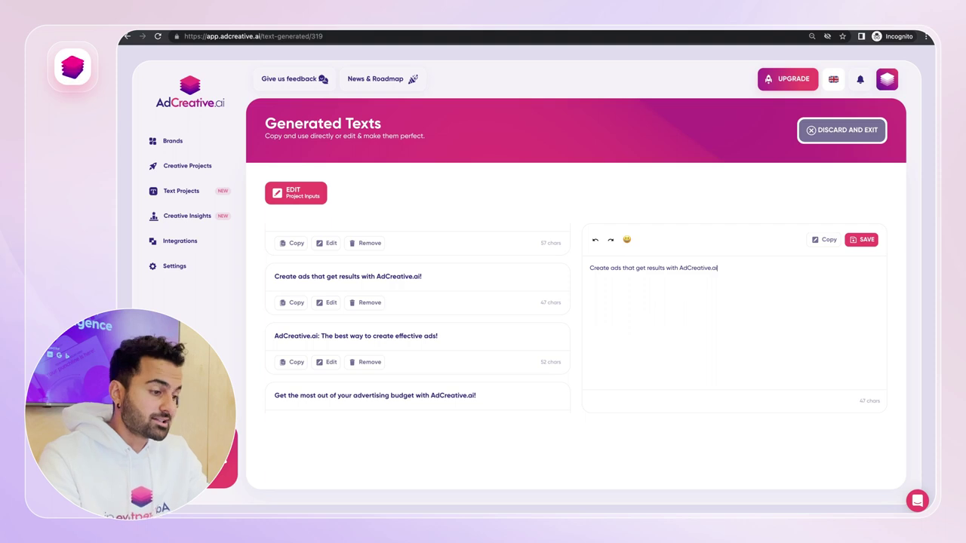
pyautogui.click(822, 240)
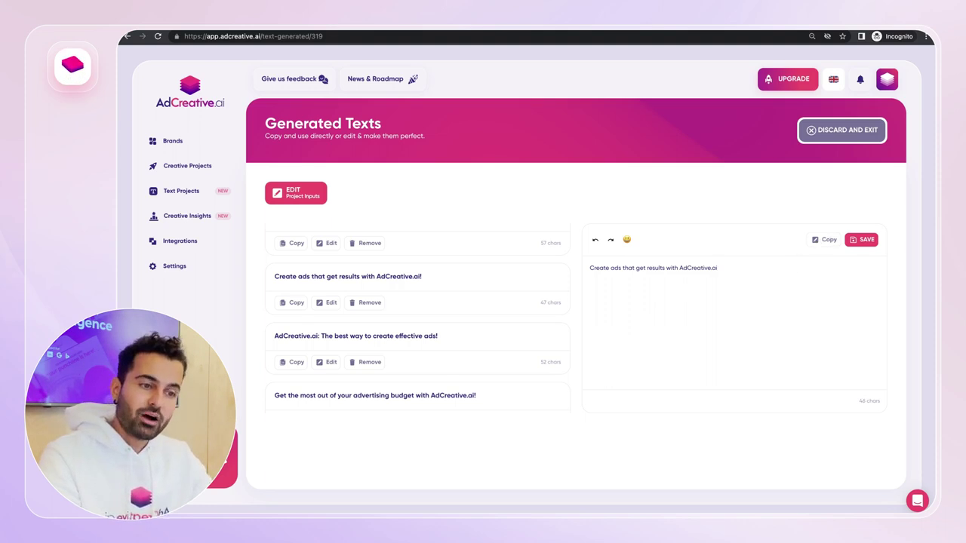
# Step: Switch to Google Ads, select the text of the "$500 Free Google Ads Credits" headline, and leave the asset editor
pyautogui.press('super+Tab')
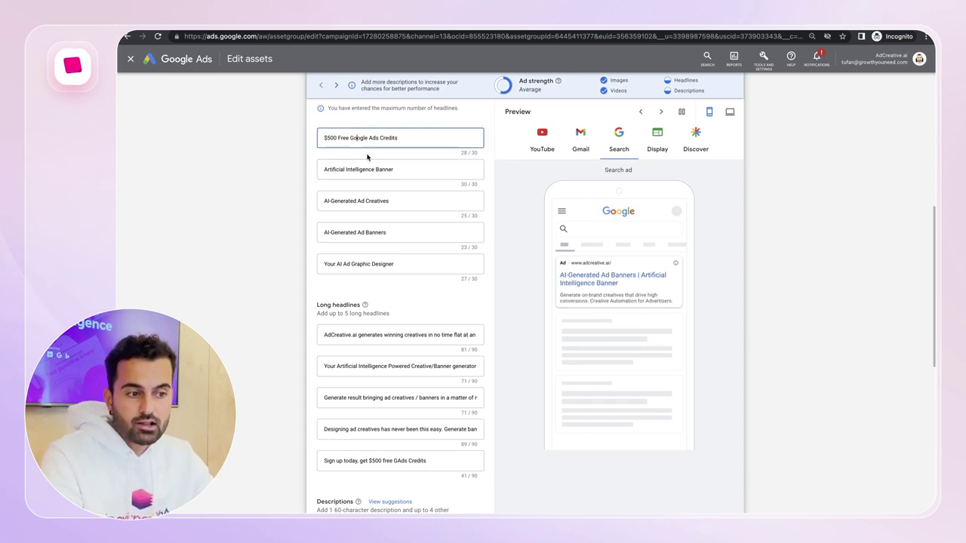
pyautogui.moveTo(400, 138); pyautogui.dragTo(297, 136)
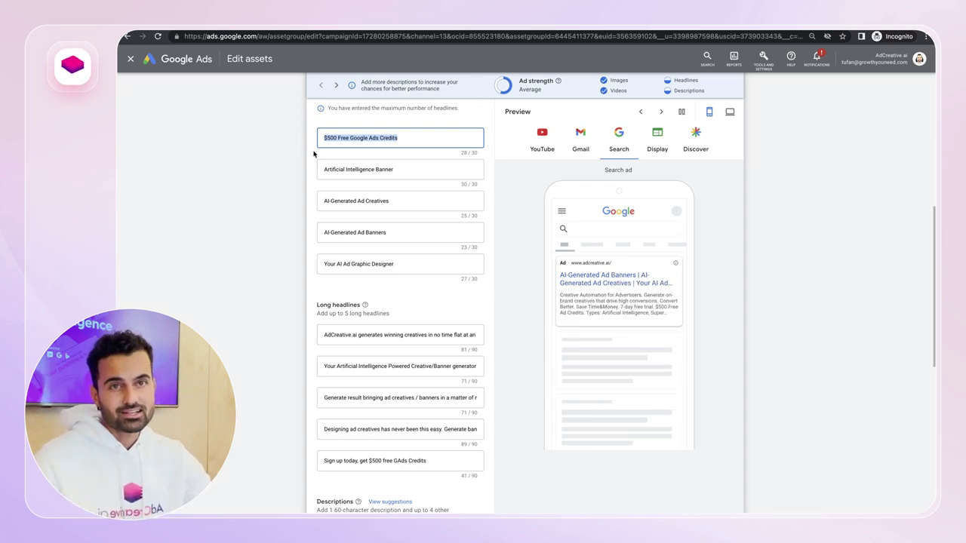
pyautogui.click(130, 58)
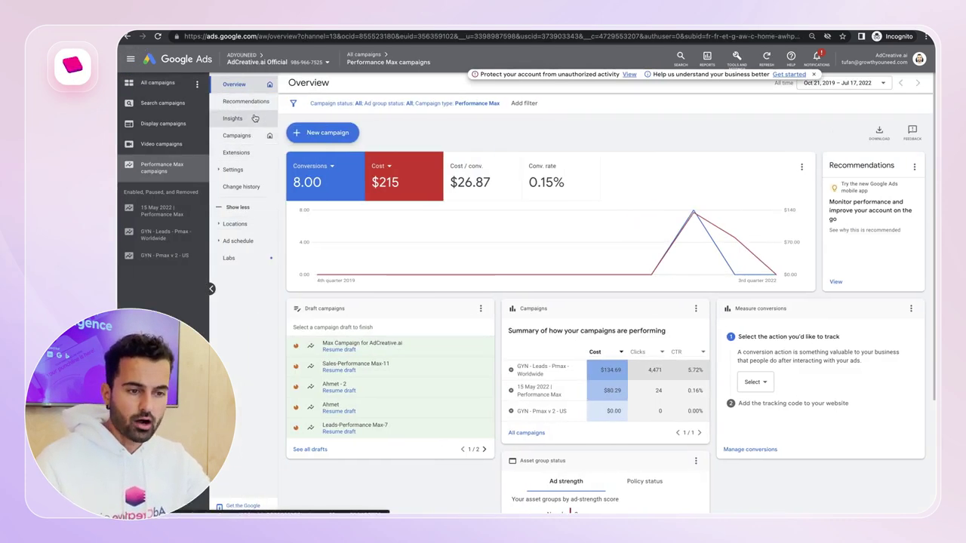
# Step: Open the details of Asset Group 1 in the "GYN - Leads - Pmax - Worldwide" campaign and examine its assets' performance ratings
pyautogui.click(170, 242)
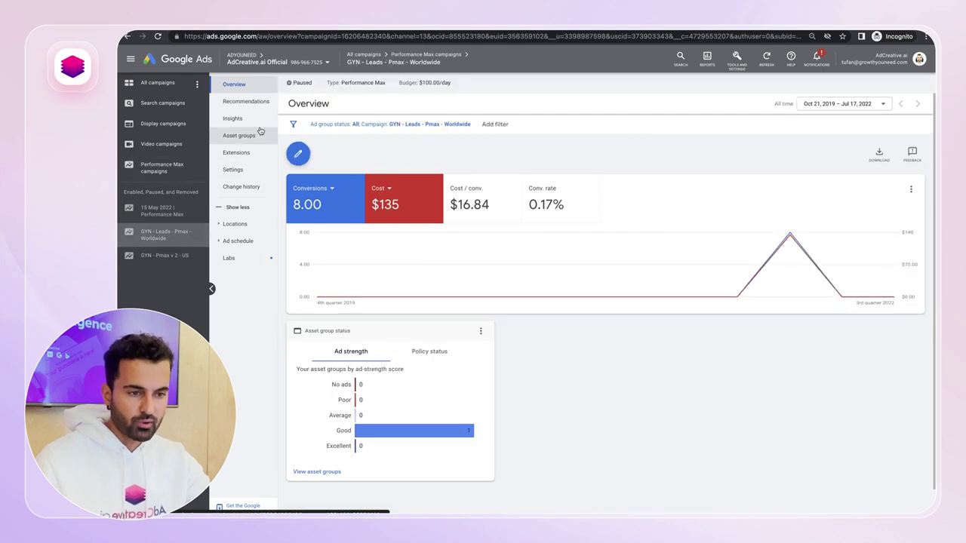
pyautogui.click(255, 136)
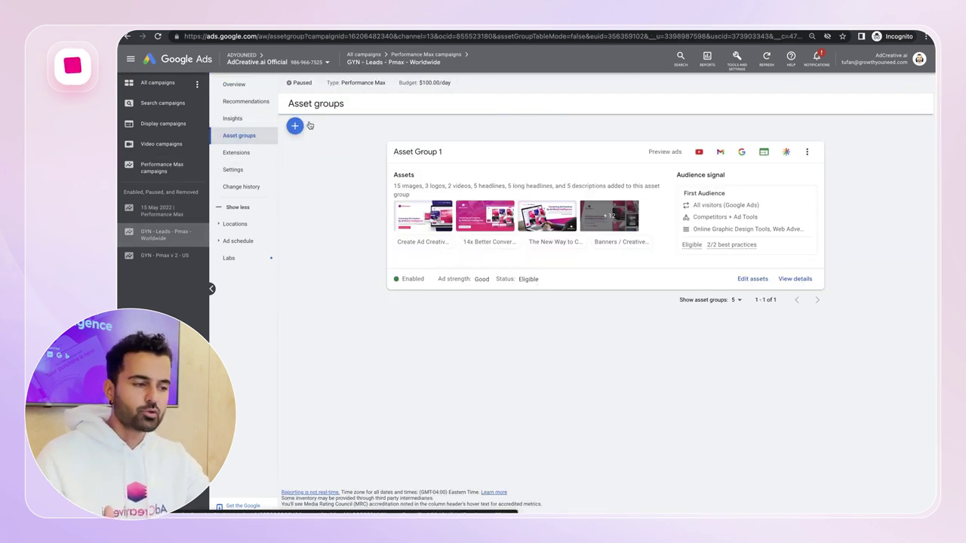
pyautogui.click(788, 284)
pyautogui.scroll(-15, 527, 215)
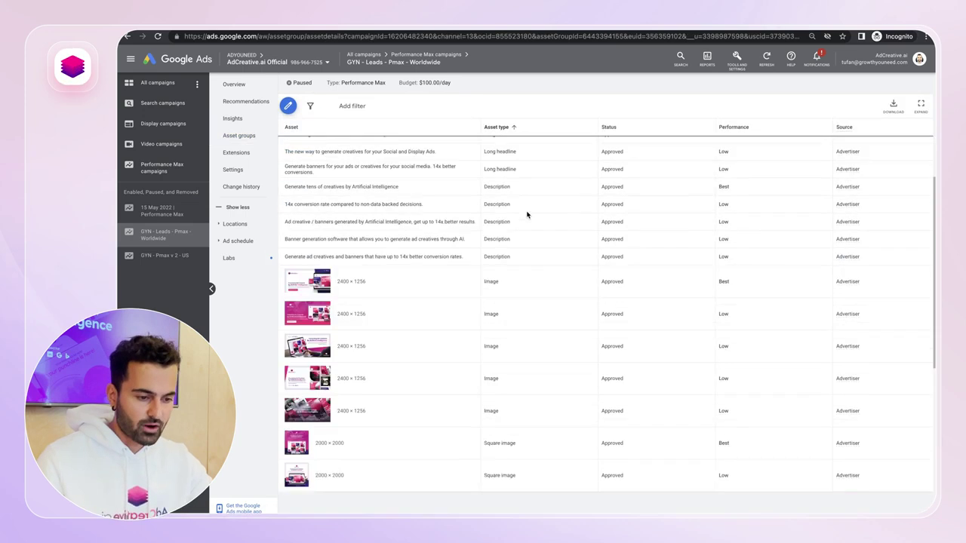
pyautogui.scroll(-2, 527, 215)
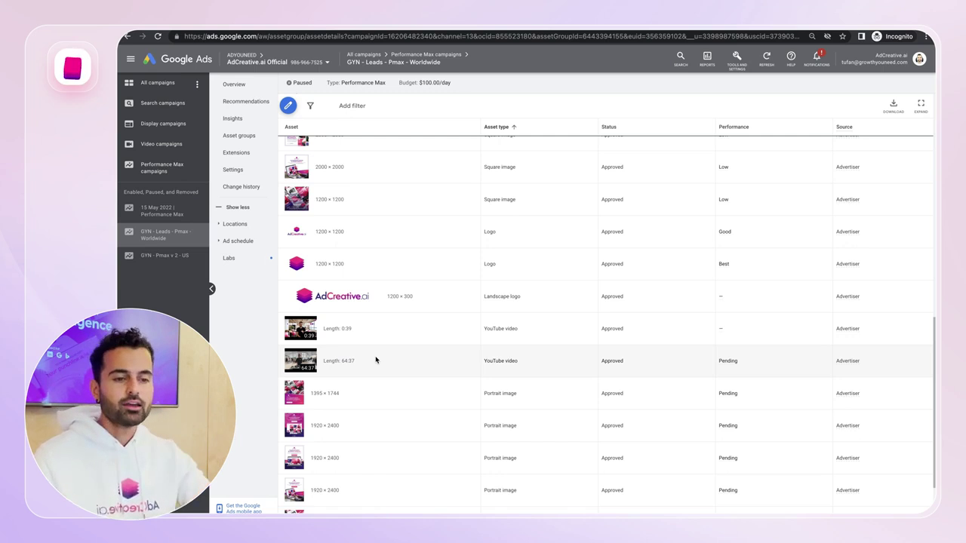
# Step: Open Asset Group 1's assets for editing, look through them, and check the videos offered in the asset library
pyautogui.click(255, 135)
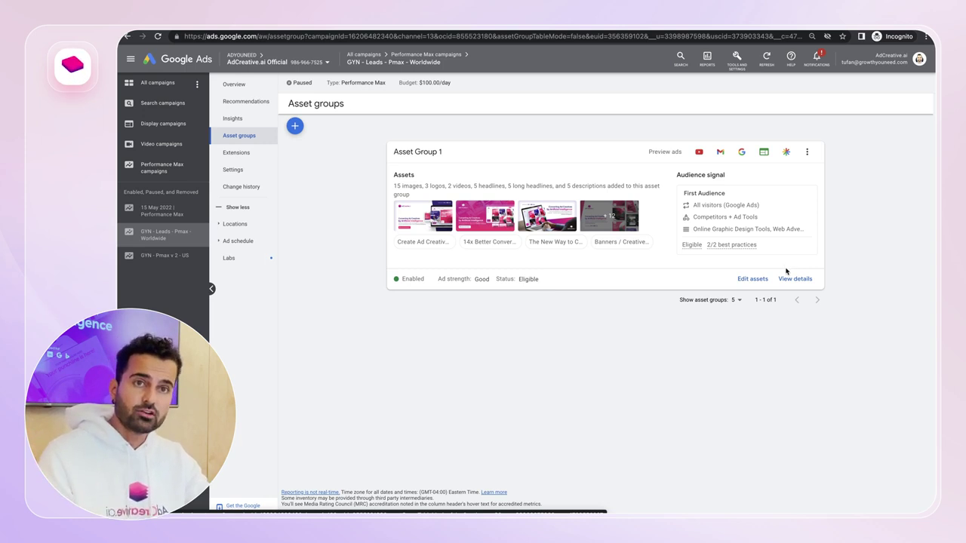
pyautogui.click(747, 278)
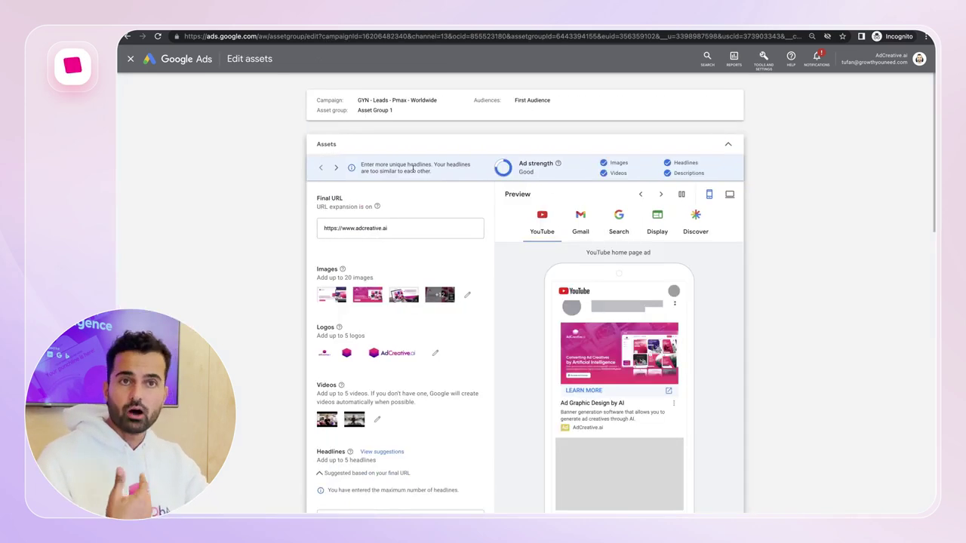
pyautogui.scroll(-12, 412, 169)
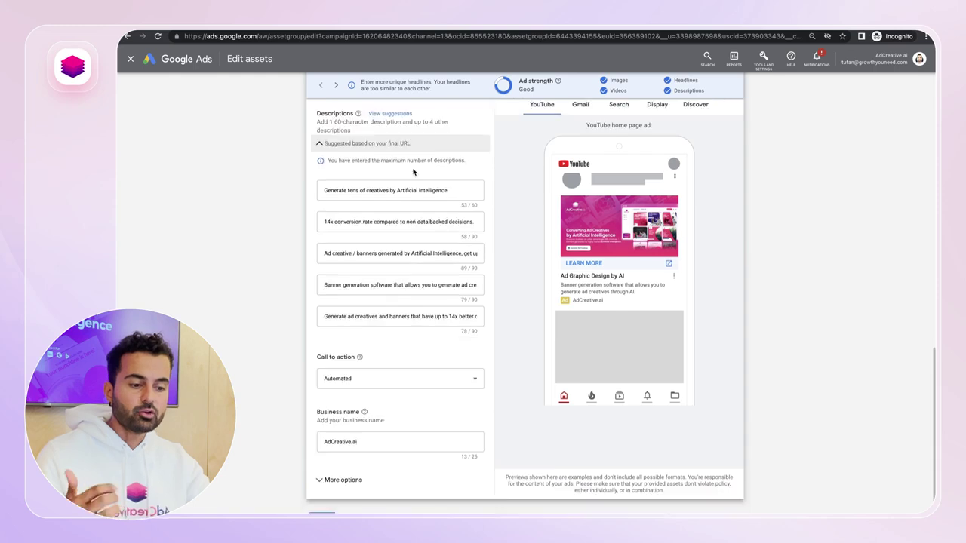
pyautogui.scroll(15, 412, 172)
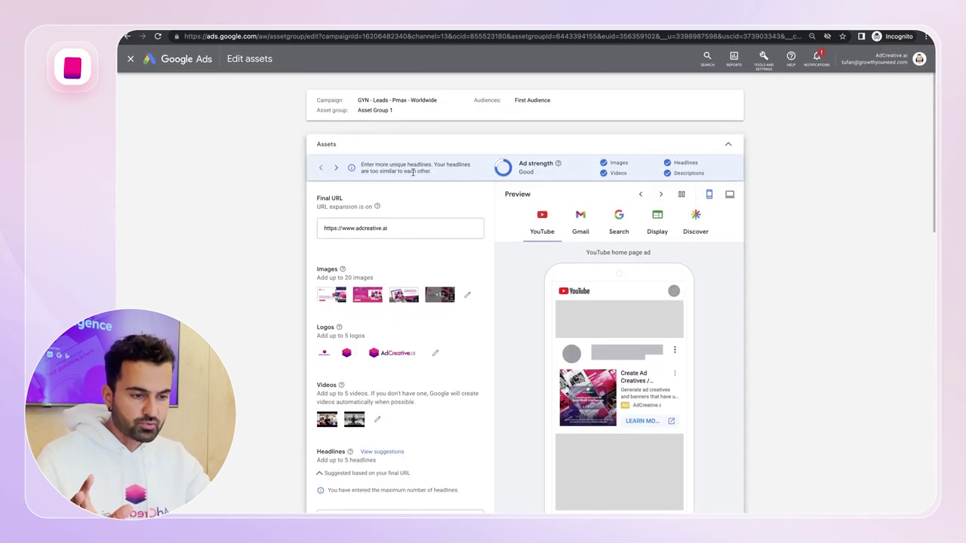
pyautogui.scroll(-3, 398, 351)
pyautogui.click(377, 240)
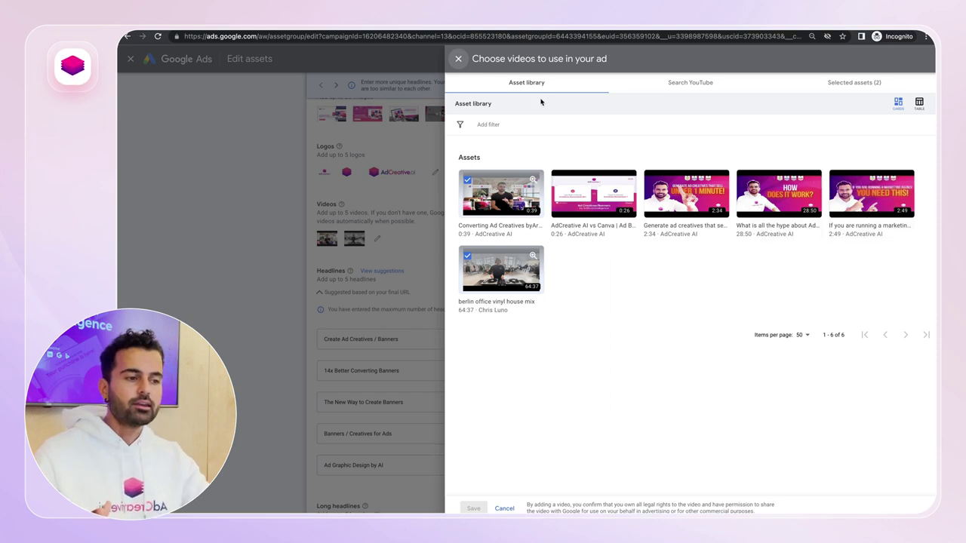
pyautogui.click(457, 60)
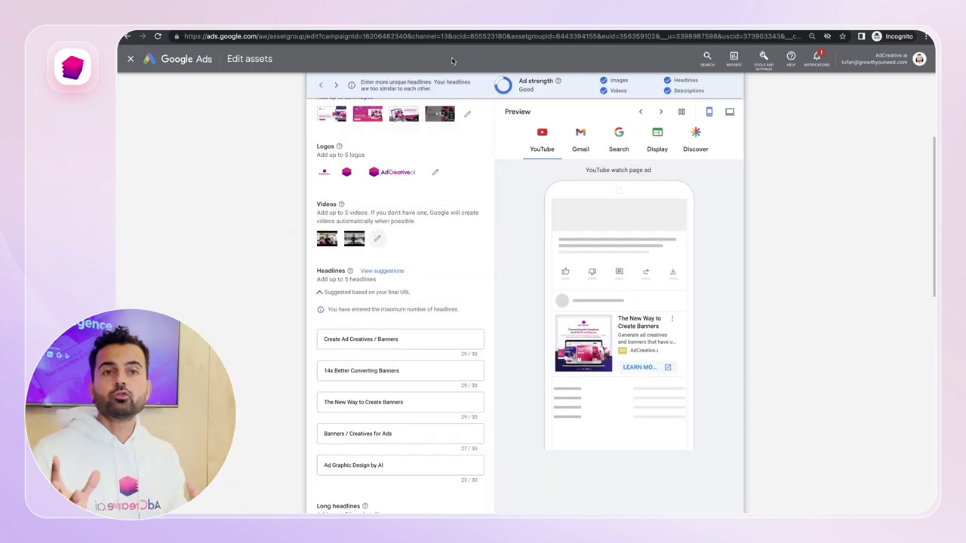